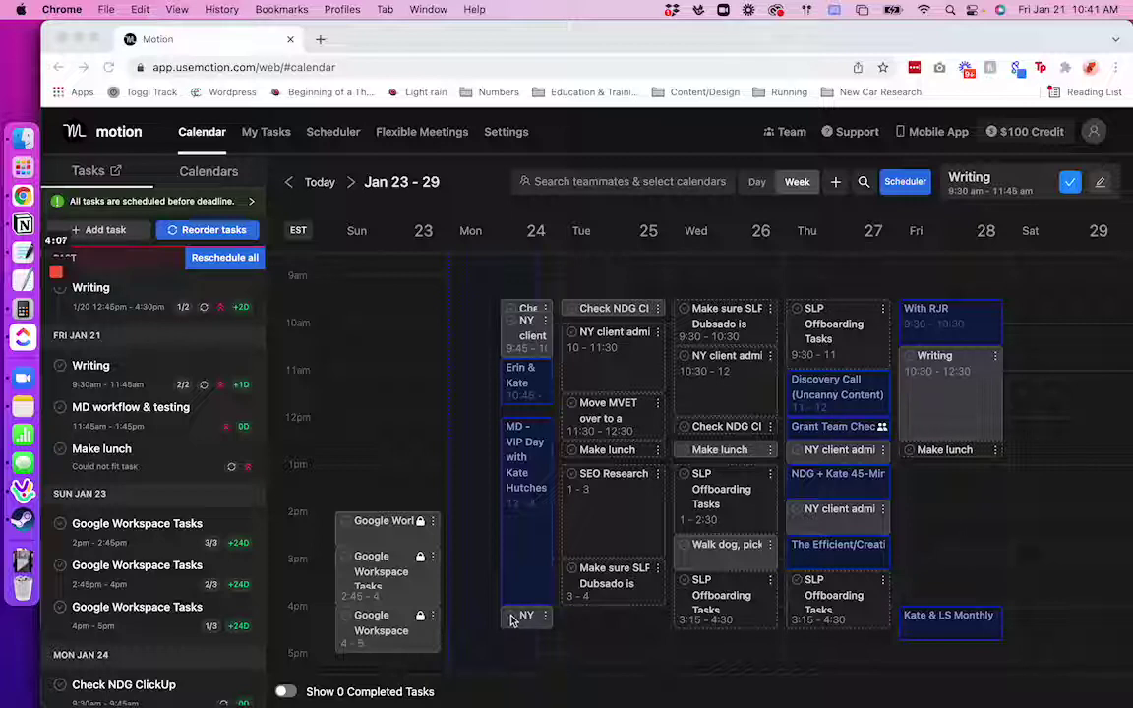
Open the Work hours schedule in the settings, review its weekly time blocks, and save it.
{"action": "left_click", "coordinate": [513, 143]}
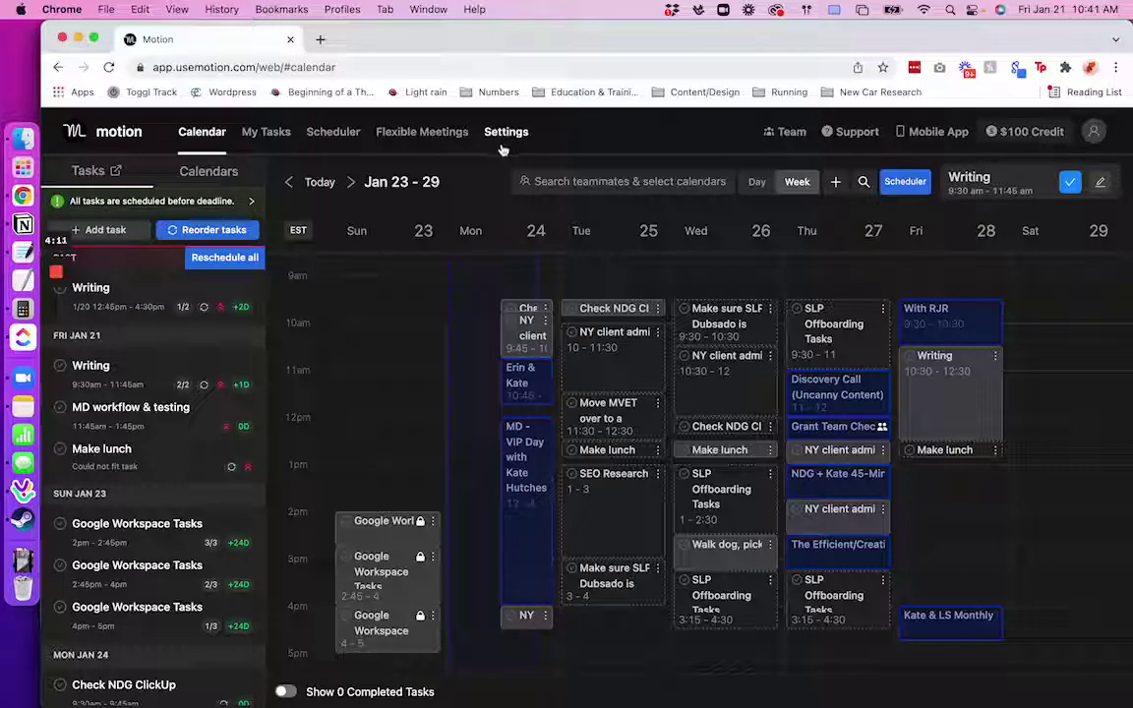
{"action": "left_click", "coordinate": [502, 143]}
{"action": "left_click", "coordinate": [131, 417]}
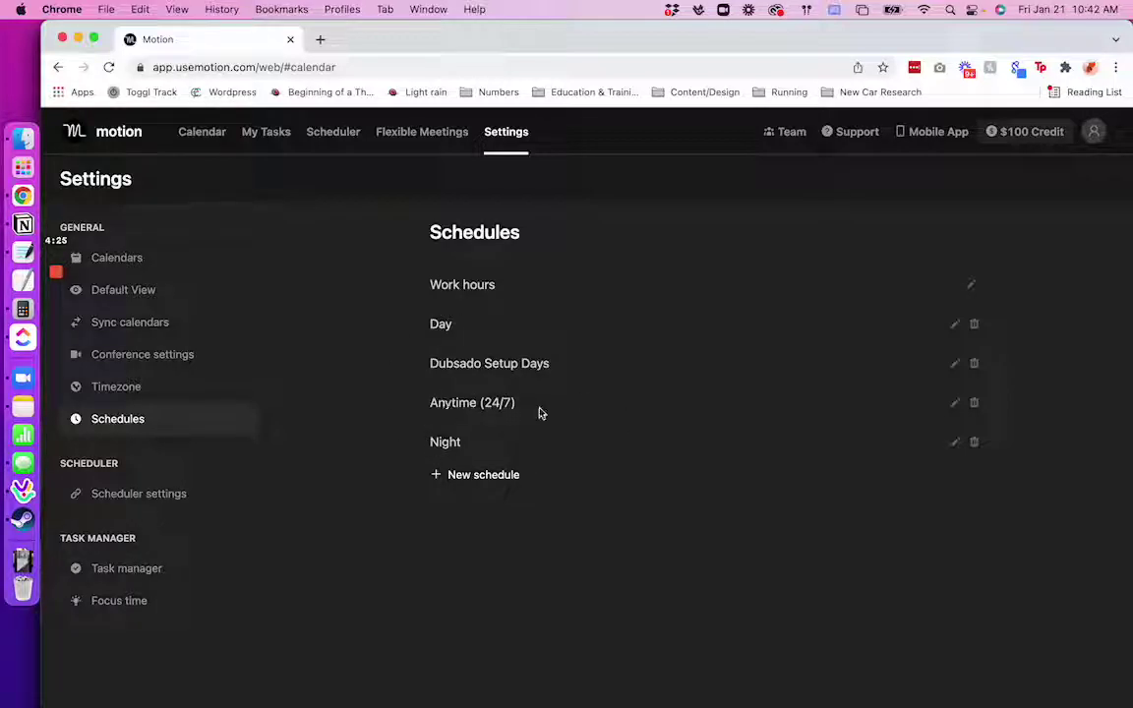
{"action": "left_click", "coordinate": [970, 285]}
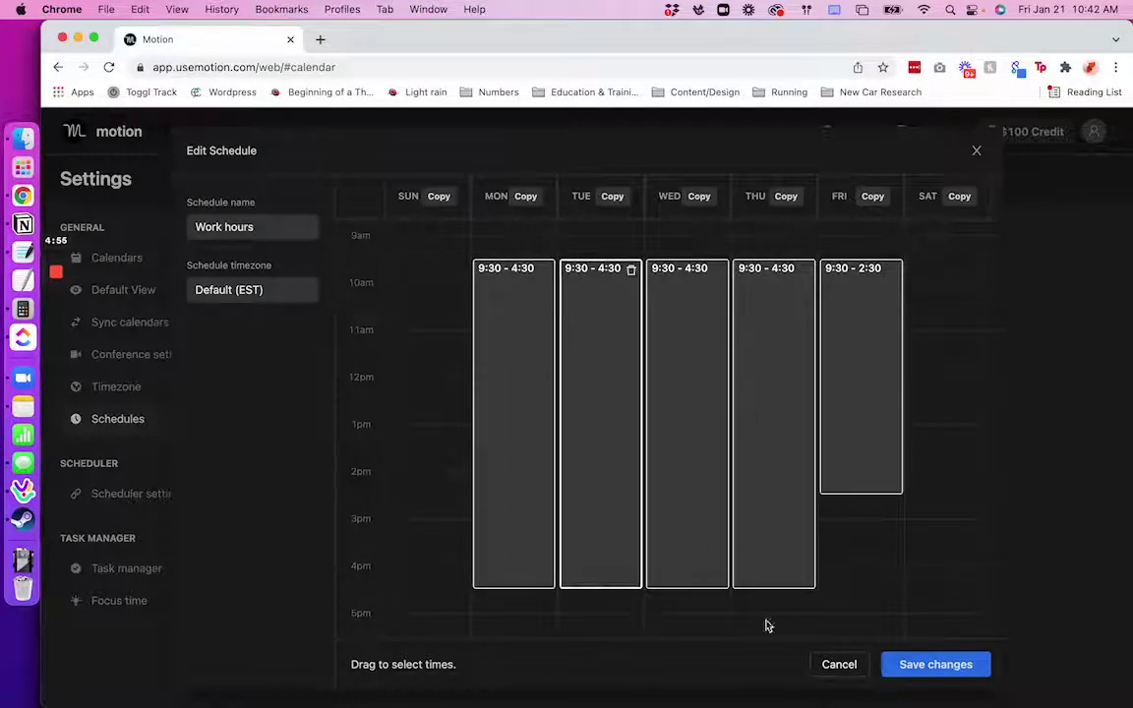
{"action": "left_click", "coordinate": [962, 666]}
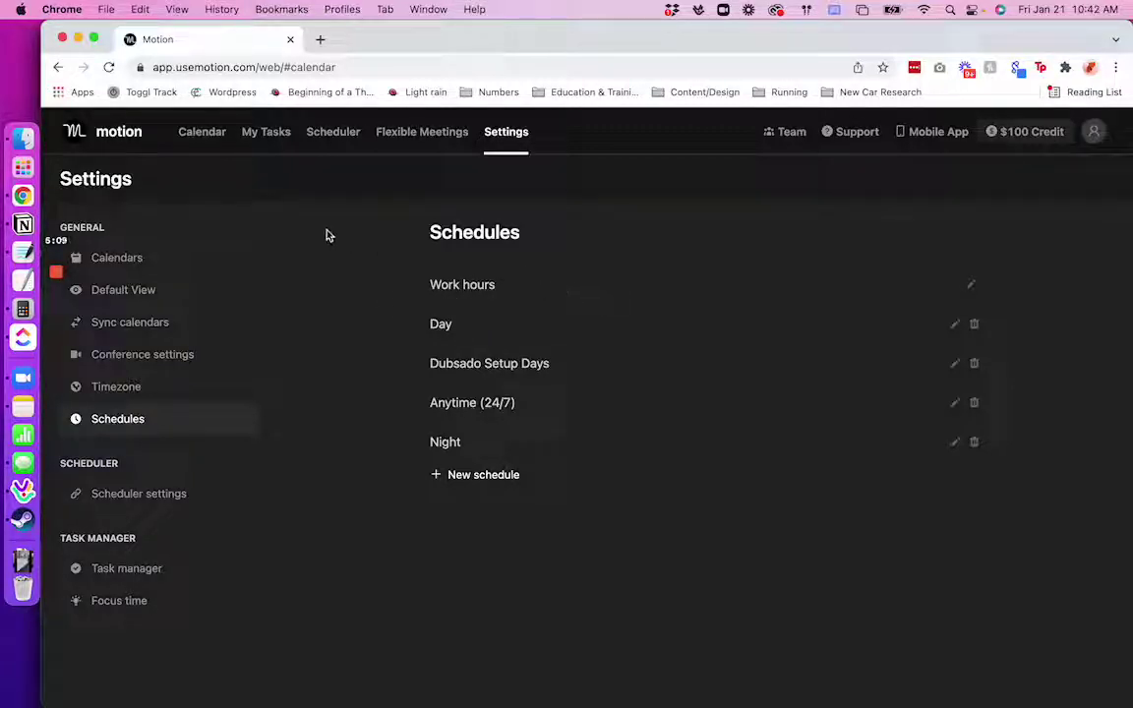
Return to the calendar week of Jan 23 - 29 and start a new task named "Follow-up to Dubsado Build".
{"action": "left_click", "coordinate": [196, 135]}
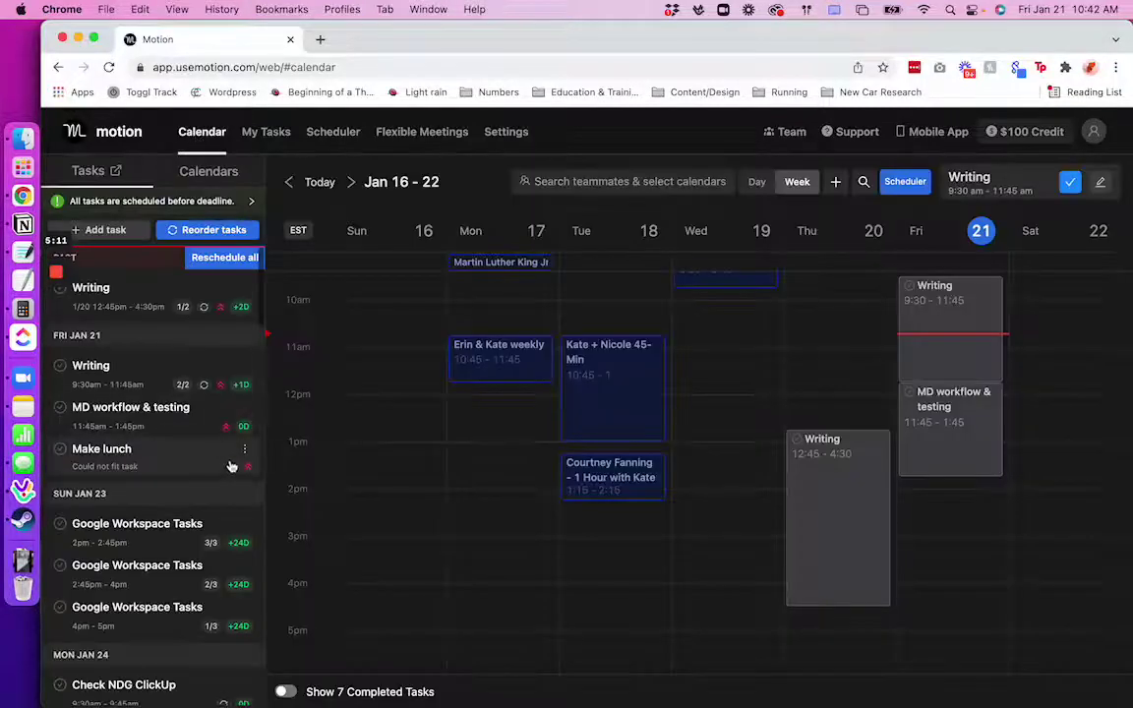
{"action": "left_click", "coordinate": [350, 183]}
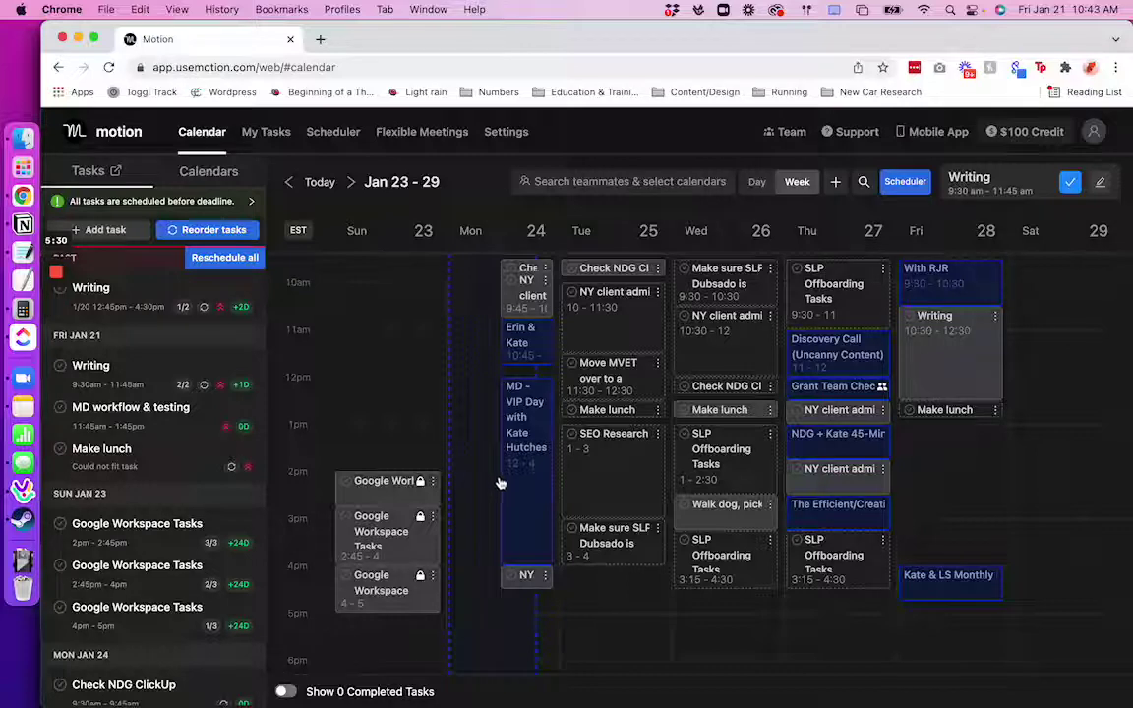
{"action": "left_click", "coordinate": [114, 233]}
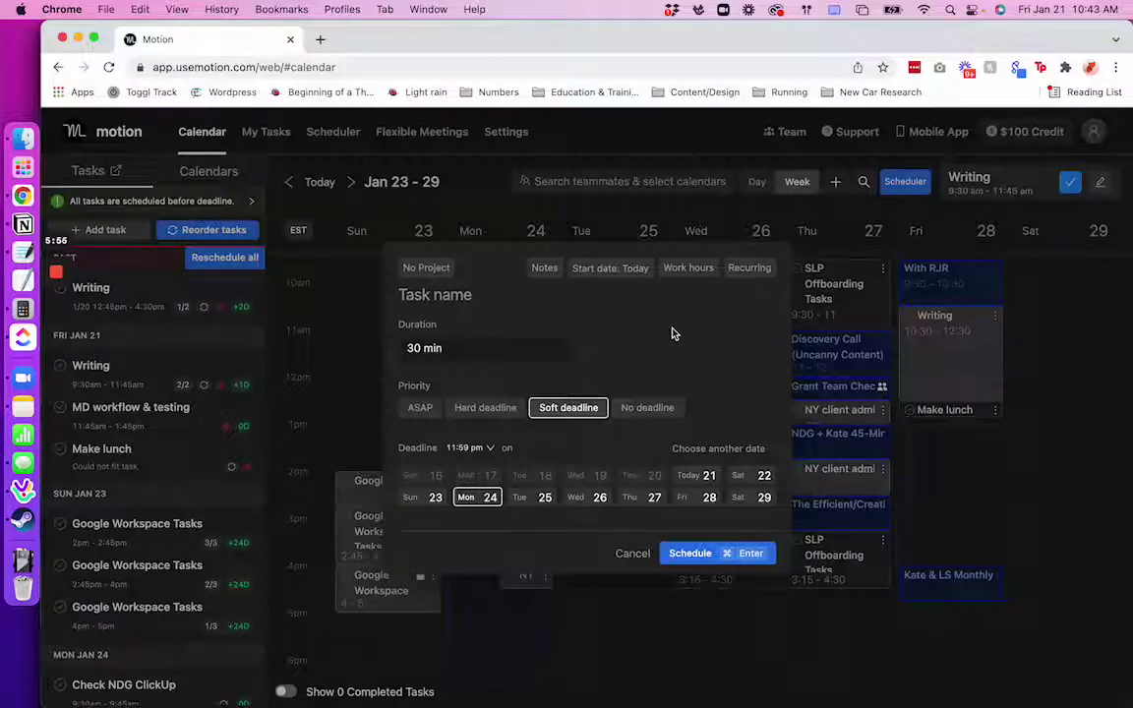
{"action": "type", "text": "F"}
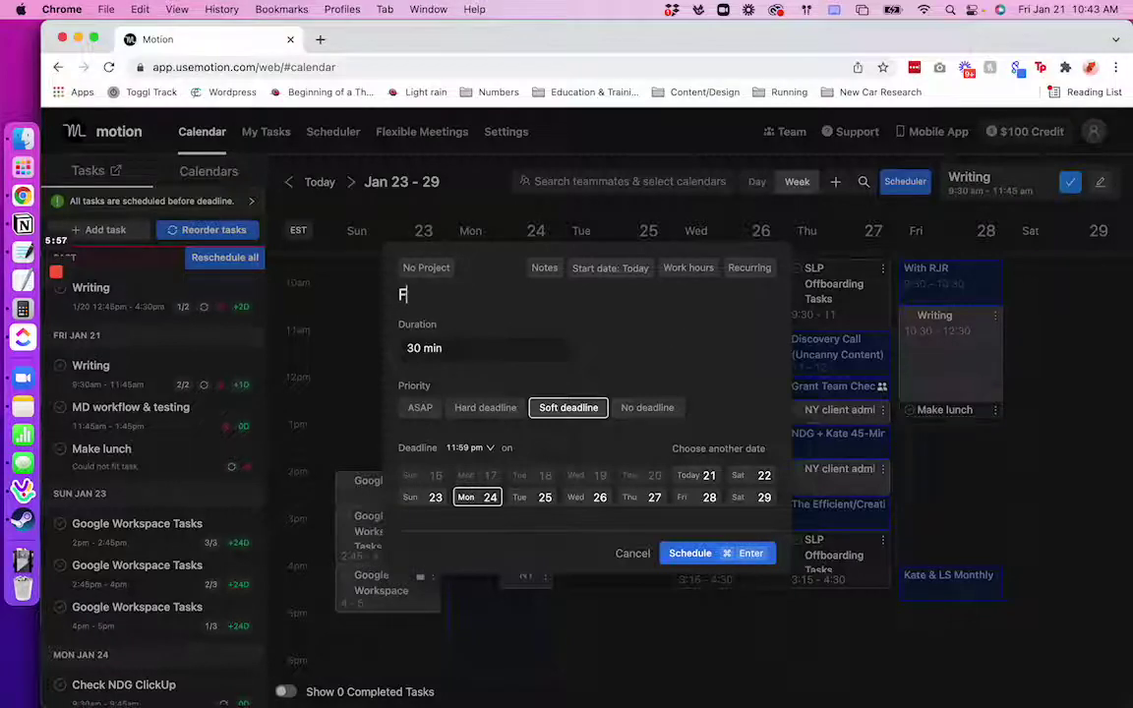
{"action": "type", "text": "ollow-"}
{"action": "type", "text": "up to D"}
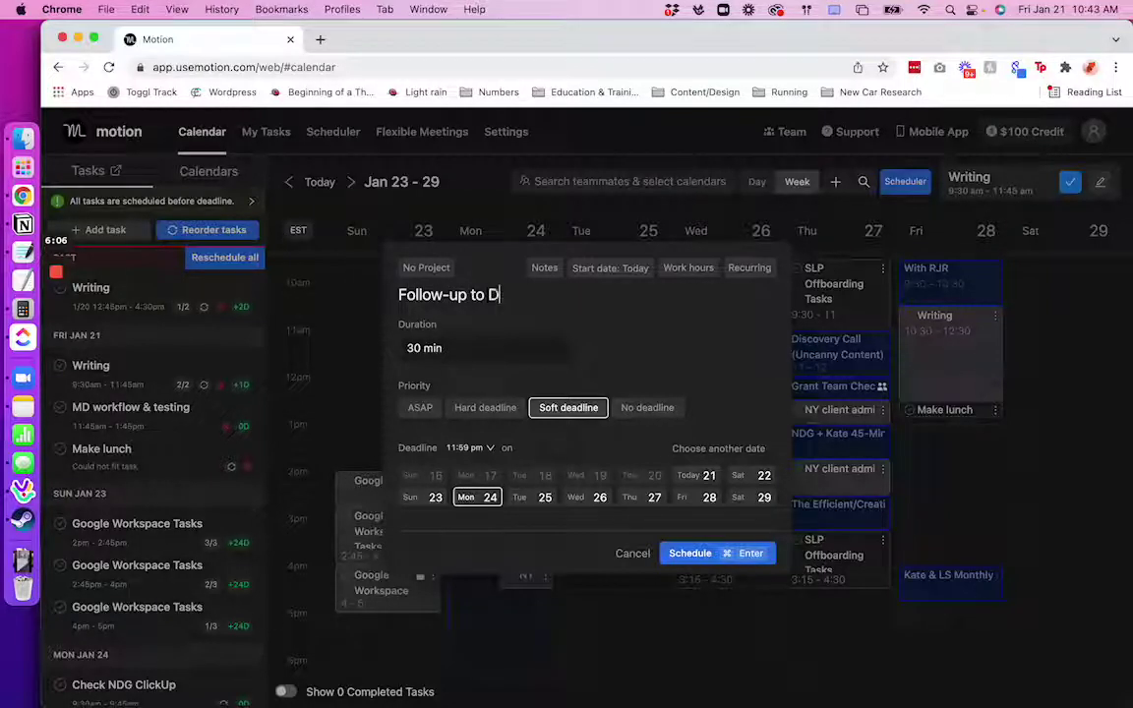
{"action": "type", "text": "ubsado Bu"}
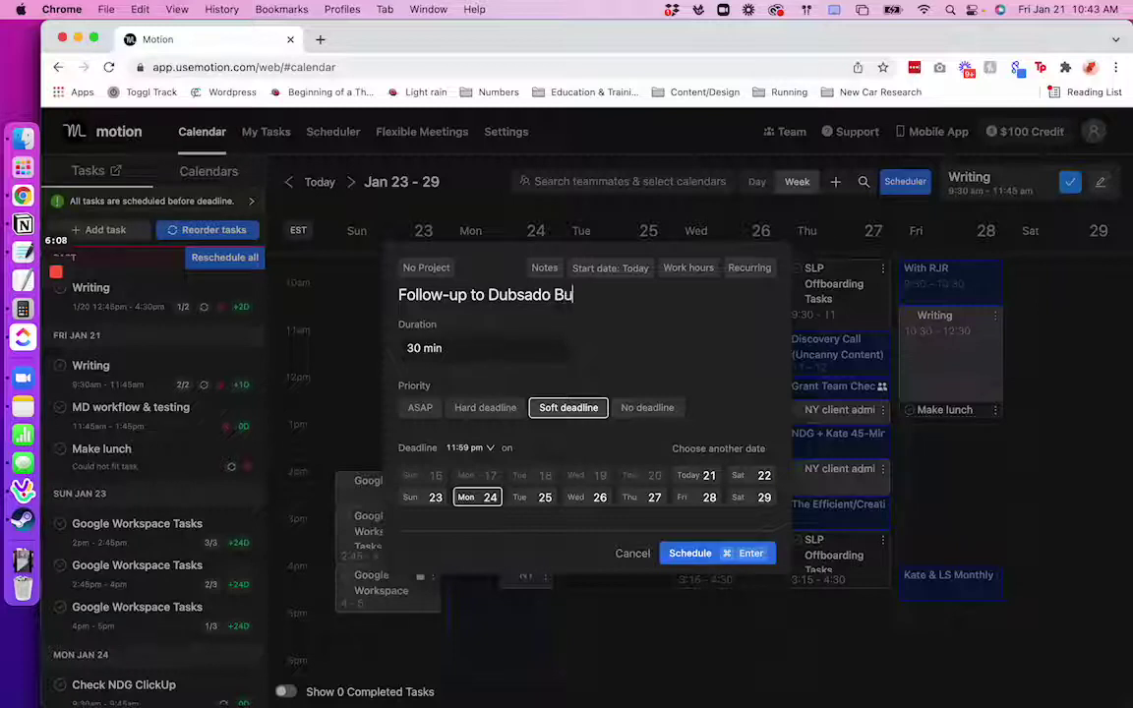
{"action": "type", "text": "ild"}
Set the new task's start date to January 25 and its deadline to 4:30 pm on Thursday, January 27.
{"action": "left_click", "coordinate": [636, 271]}
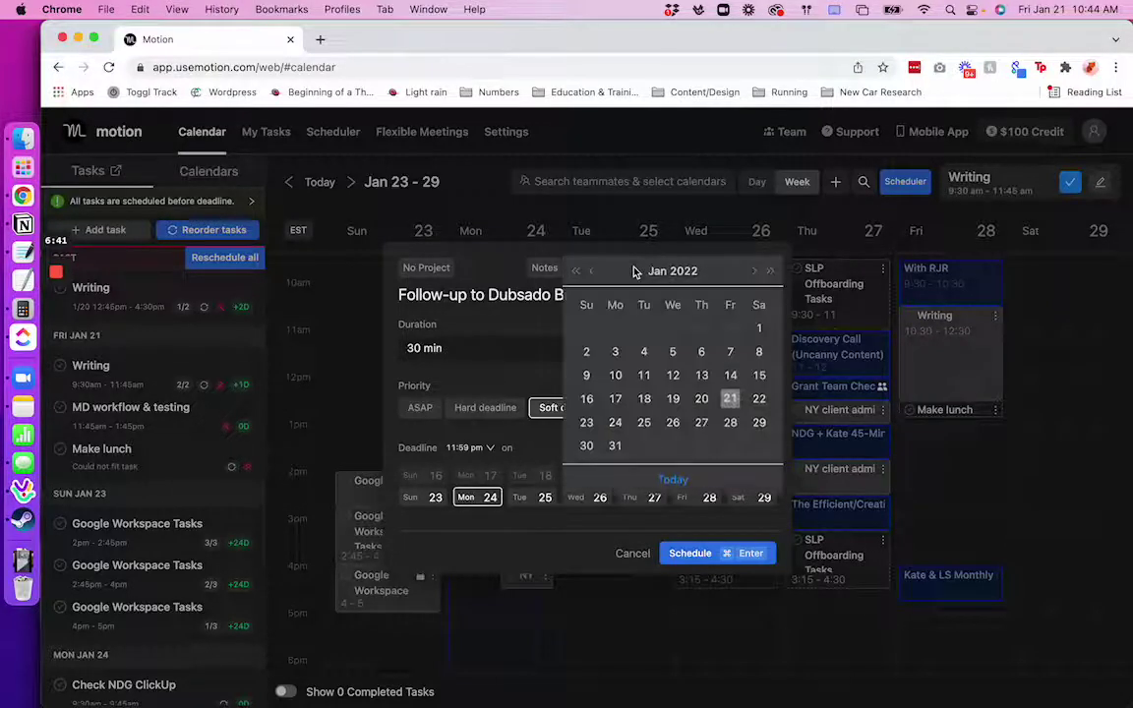
{"action": "left_click", "coordinate": [644, 424]}
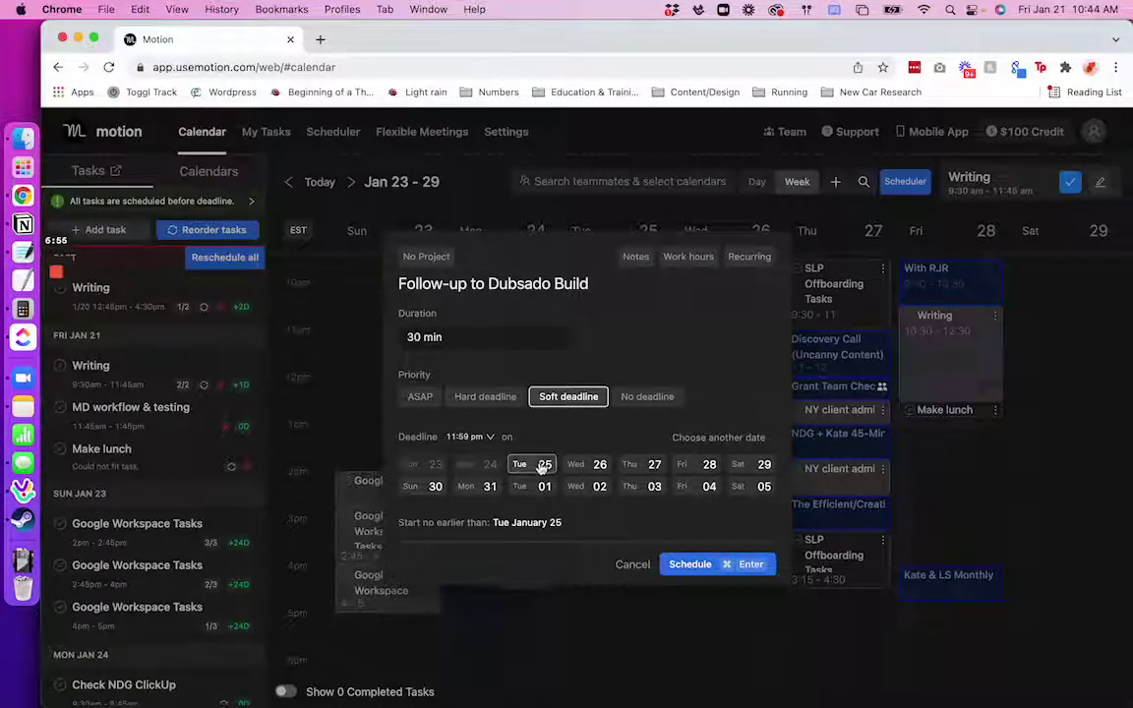
{"action": "left_click", "coordinate": [490, 437]}
{"action": "scroll", "coordinate": [489, 538], "scroll_direction": "up", "scroll_amount": 10}
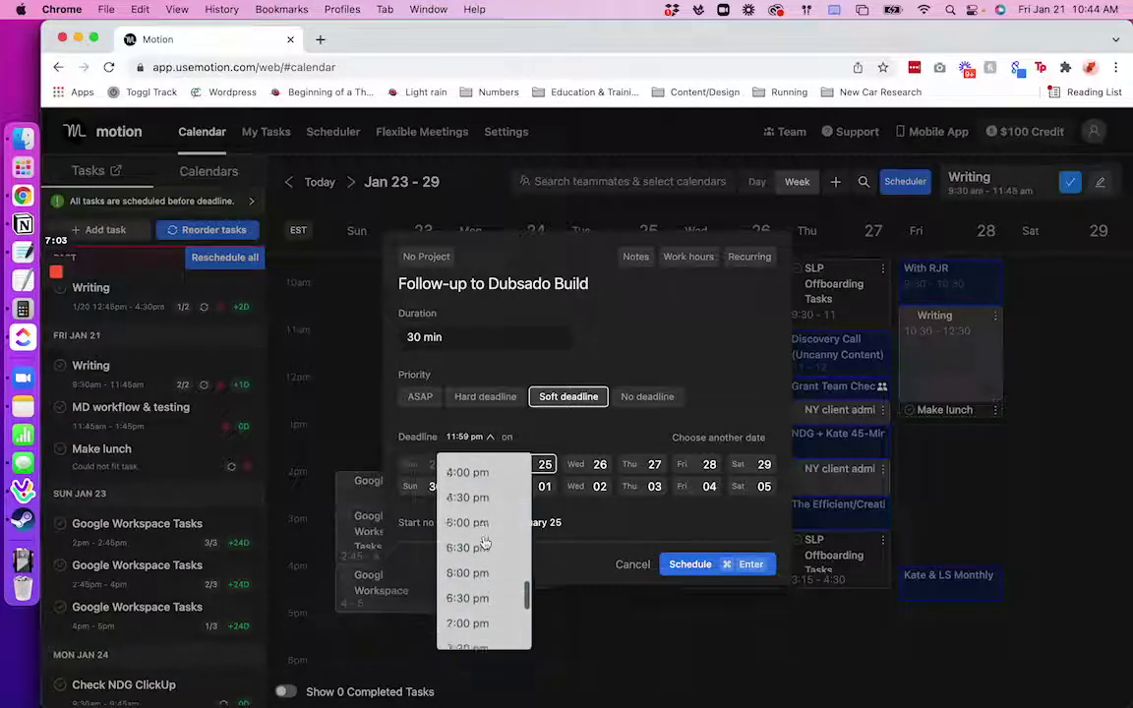
{"action": "scroll", "coordinate": [482, 544], "scroll_direction": "down", "scroll_amount": 3}
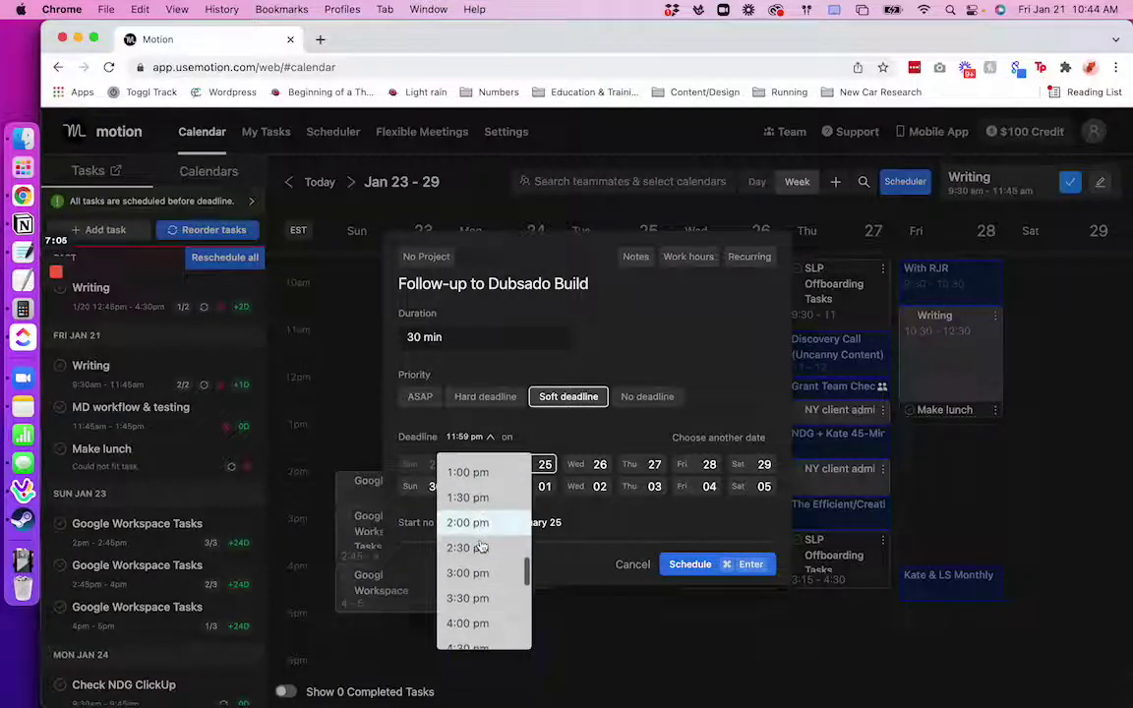
{"action": "scroll", "coordinate": [480, 546], "scroll_direction": "down", "scroll_amount": 2}
{"action": "left_click", "coordinate": [461, 612]}
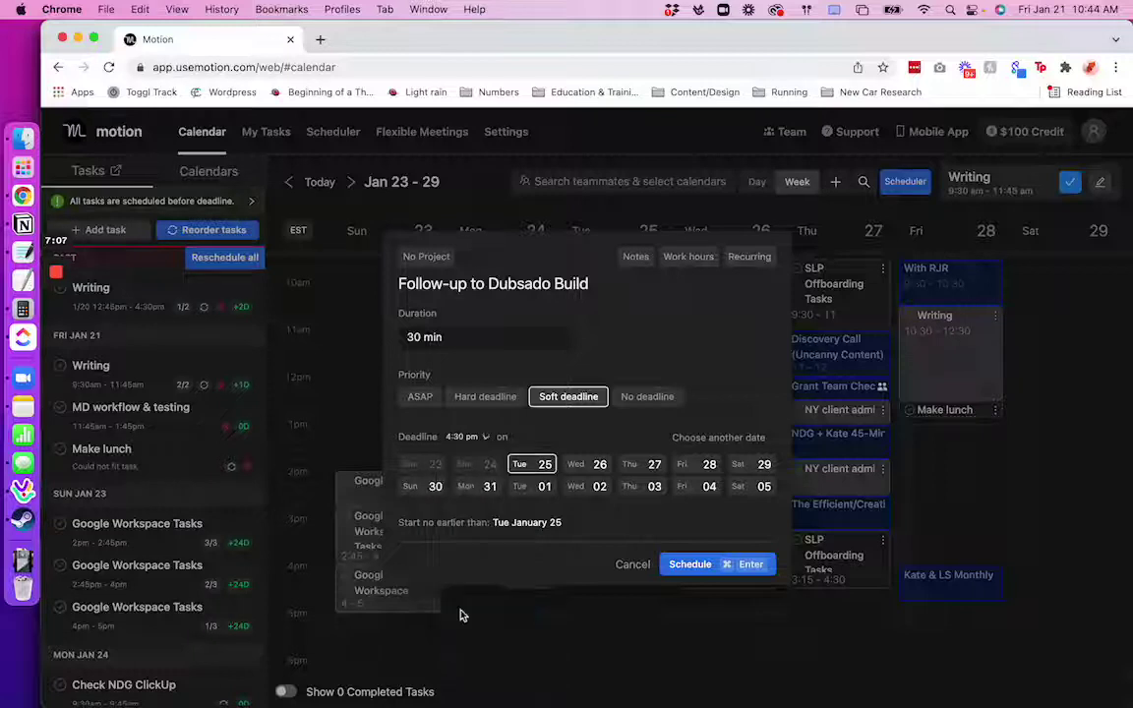
{"action": "left_click", "coordinate": [651, 466]}
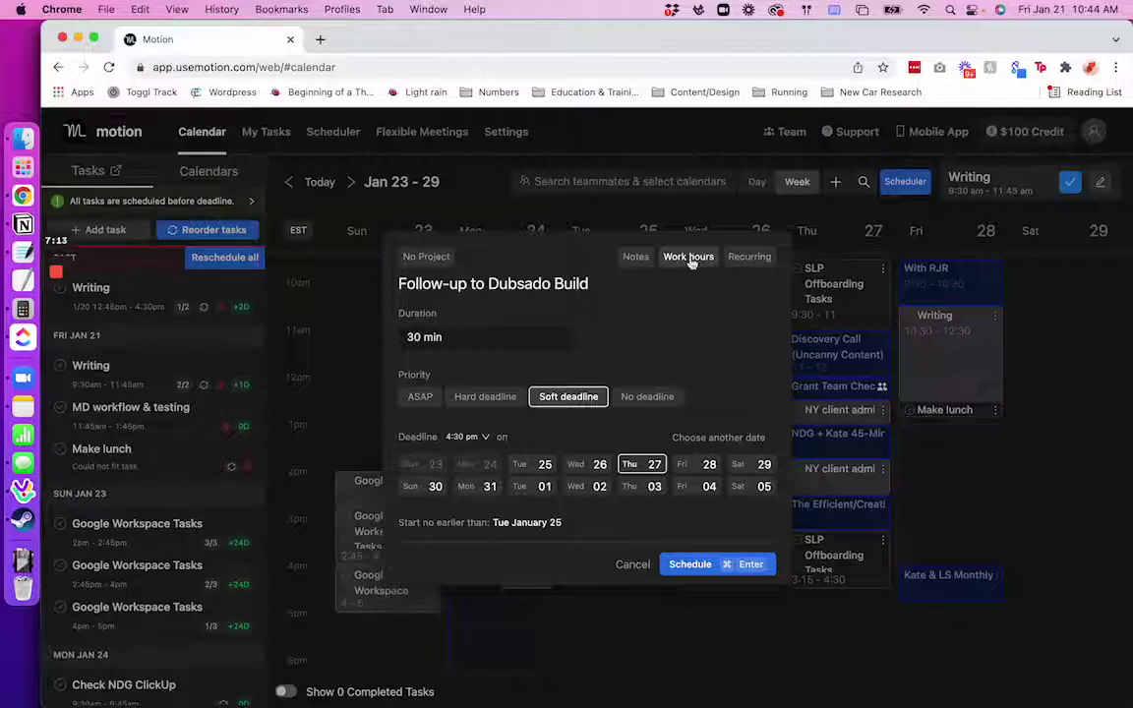
Set the task's duration to 2 hours and its priority to Hard deadline, and schedule it.
{"action": "left_click", "coordinate": [476, 339]}
{"action": "left_click", "coordinate": [468, 465]}
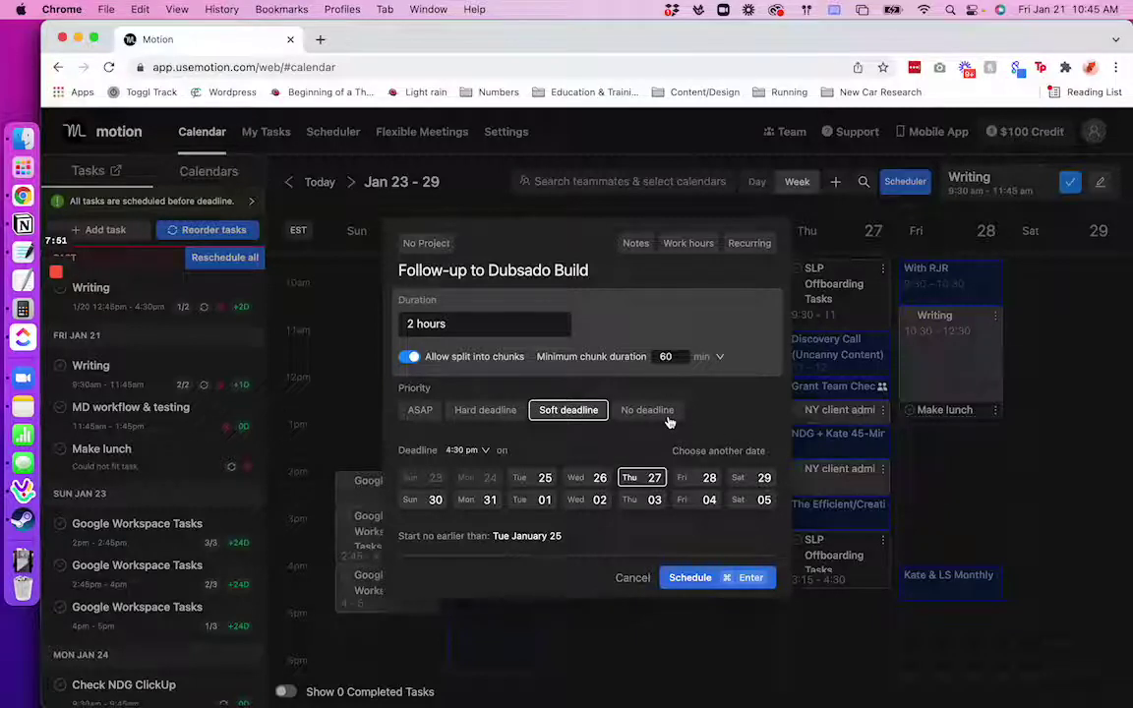
{"action": "left_click", "coordinate": [486, 411]}
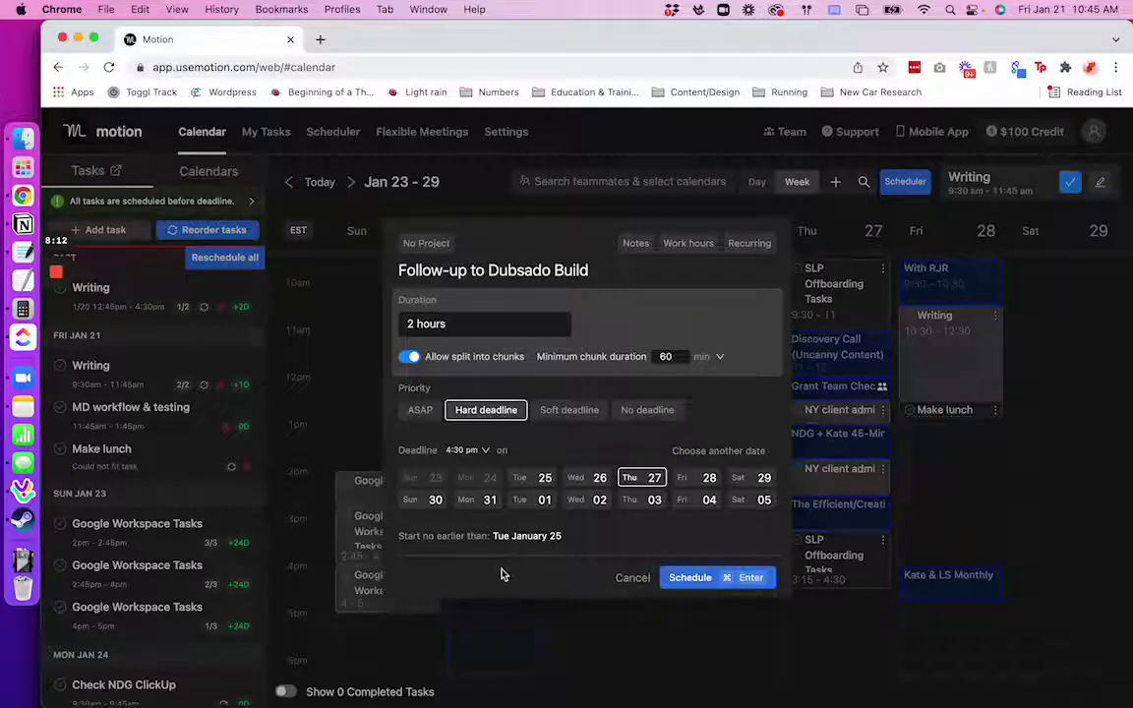
{"action": "left_click", "coordinate": [692, 578]}
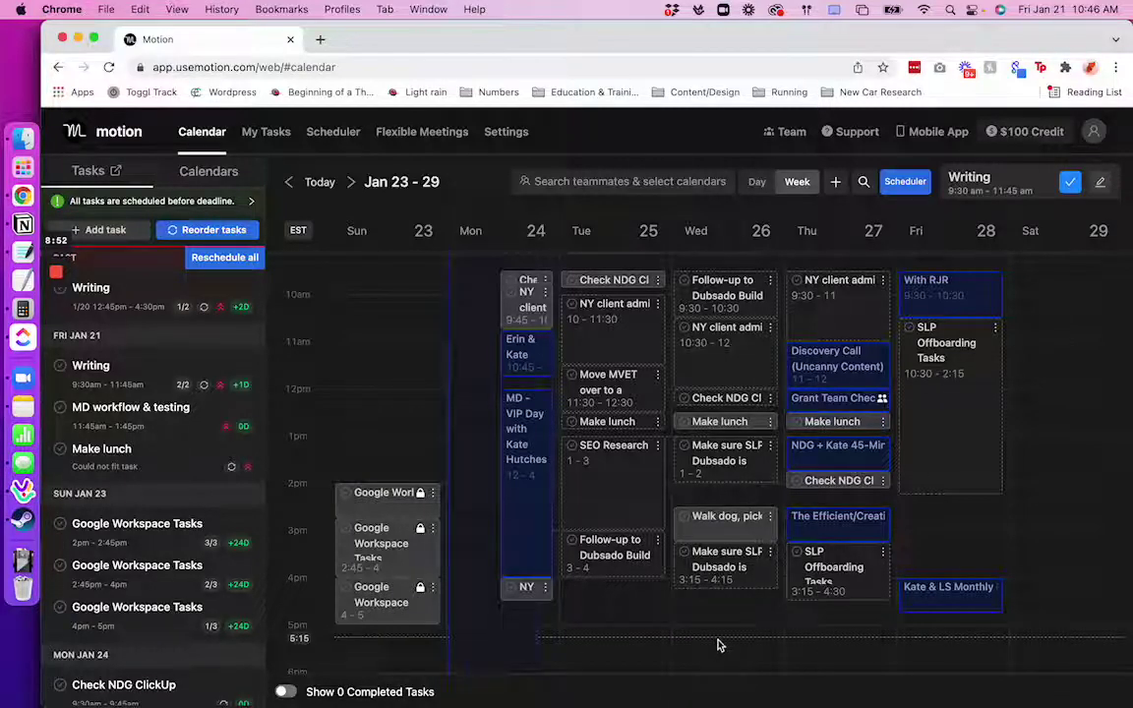
Turn off splitting into chunks for the "Follow-up to Dubsado Build" task and save it.
{"action": "scroll", "coordinate": [718, 645], "scroll_direction": "down", "scroll_amount": 6}
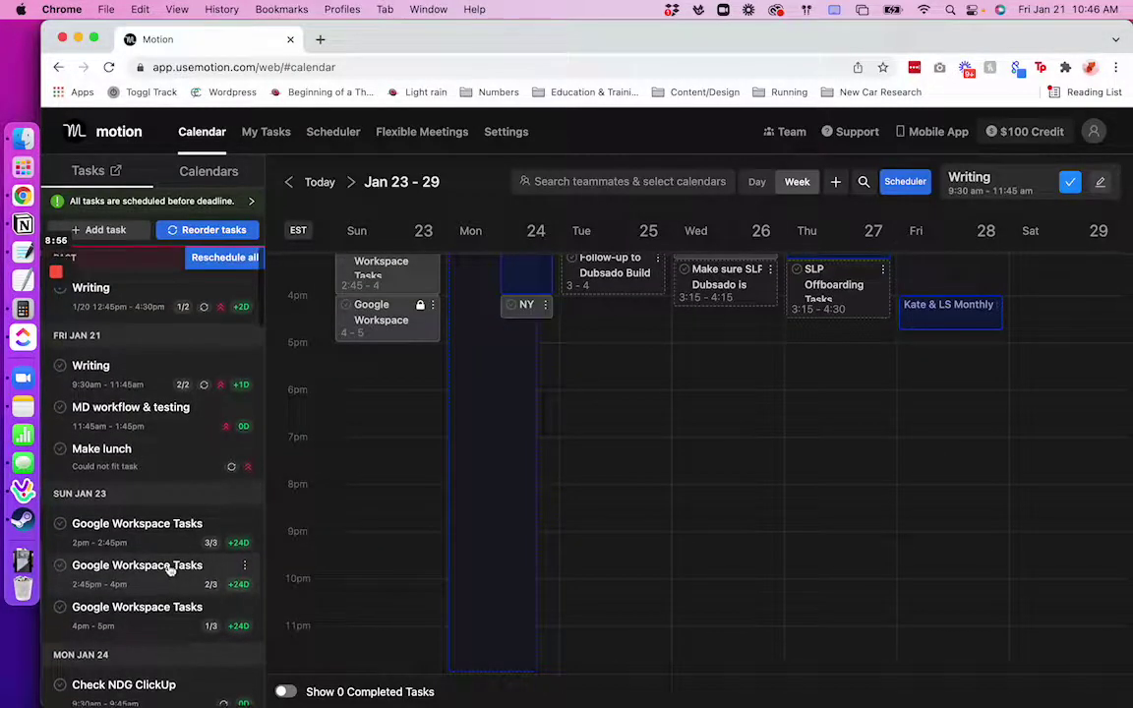
{"action": "scroll", "coordinate": [696, 559], "scroll_direction": "up", "scroll_amount": 8}
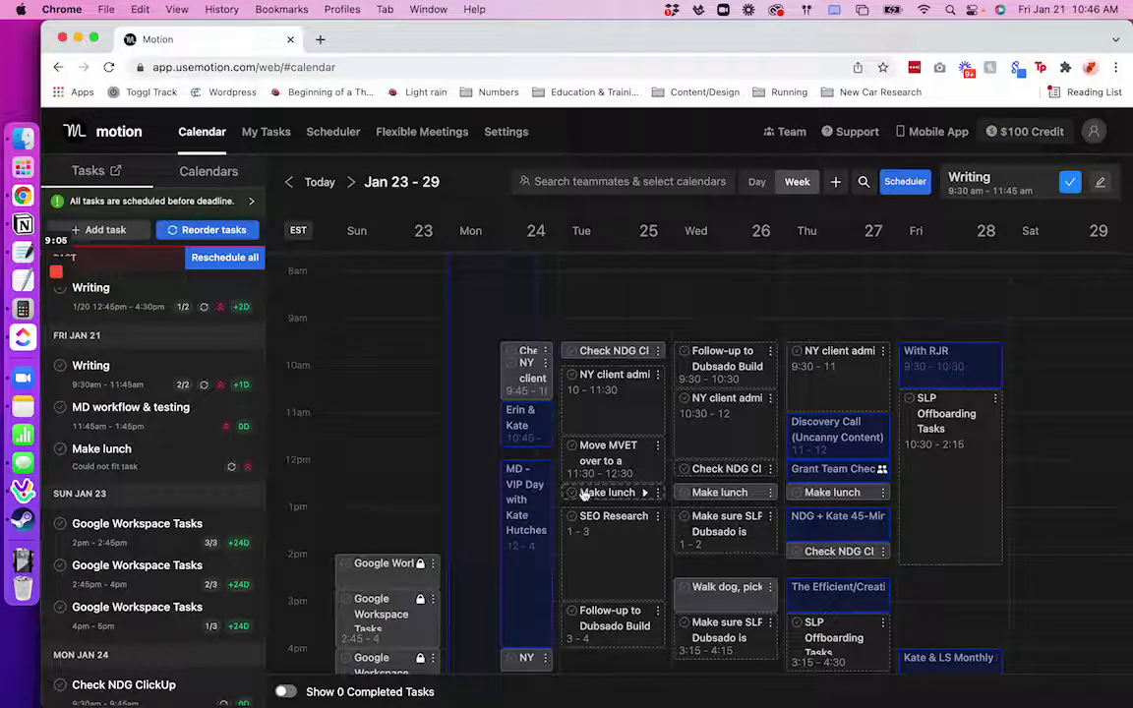
{"action": "scroll", "coordinate": [585, 501], "scroll_direction": "down", "scroll_amount": 1}
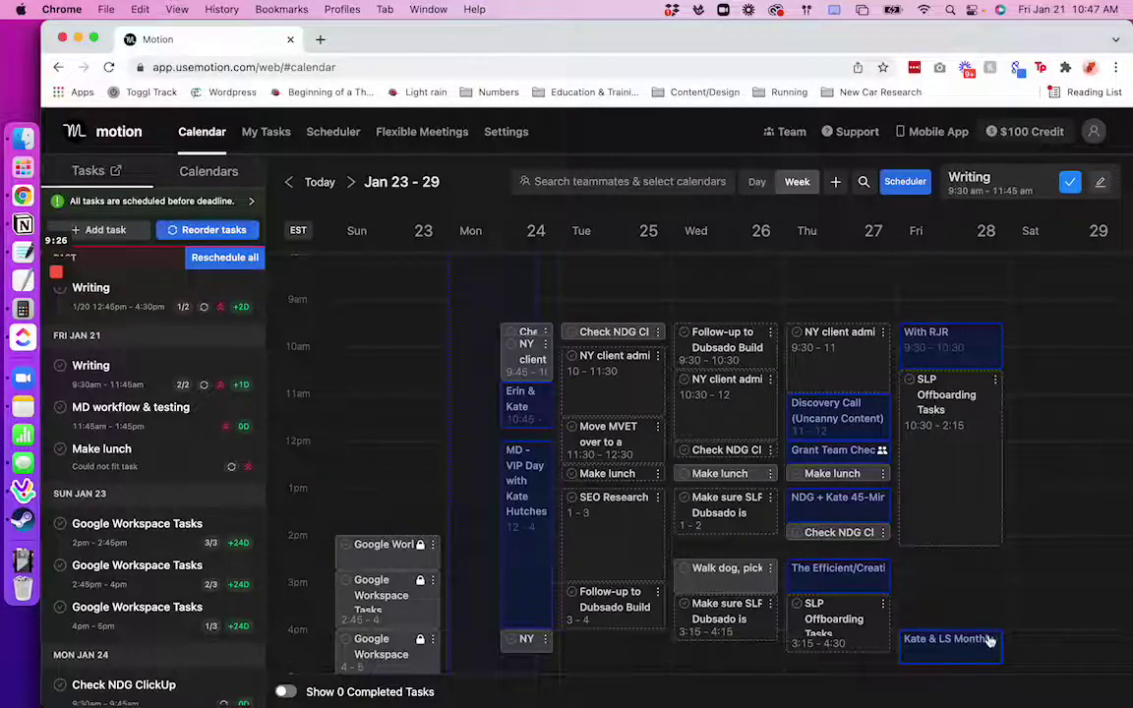
{"action": "left_click", "coordinate": [609, 614]}
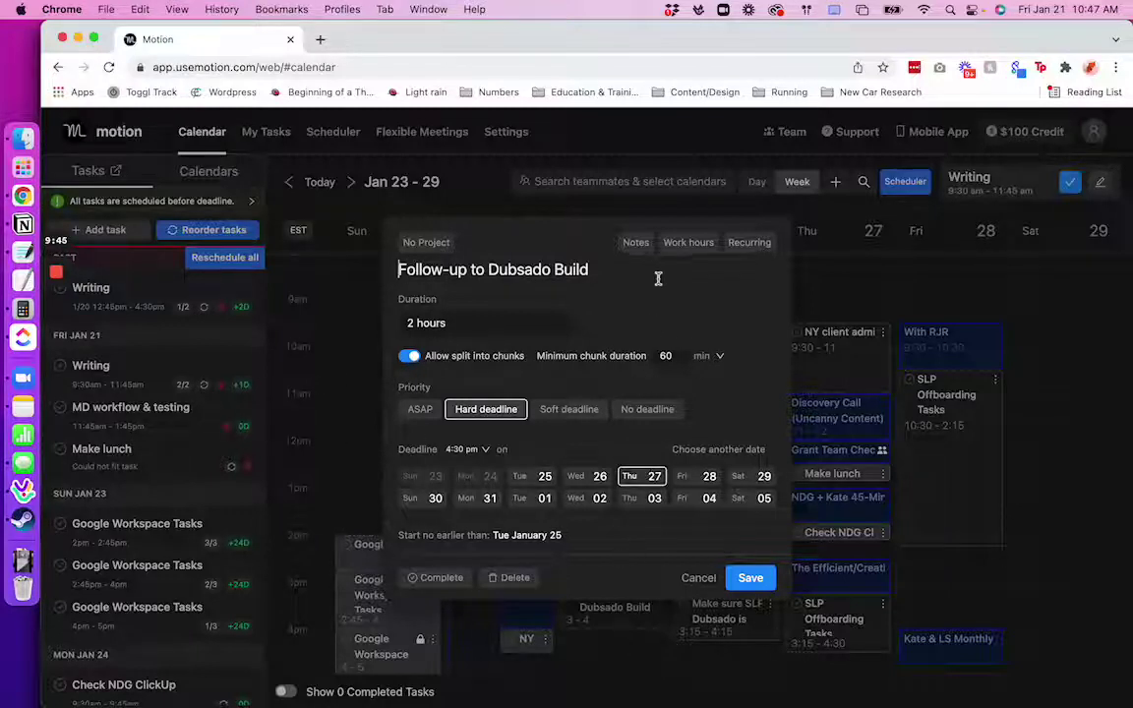
{"action": "left_click", "coordinate": [411, 356]}
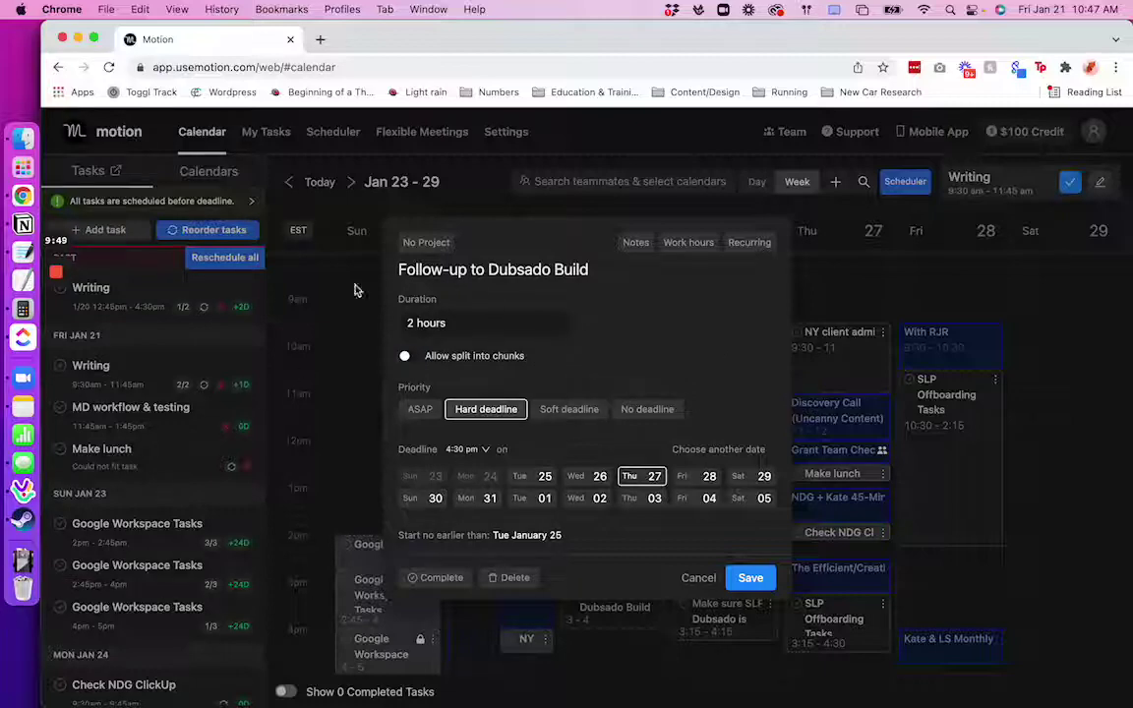
{"action": "left_click", "coordinate": [745, 582]}
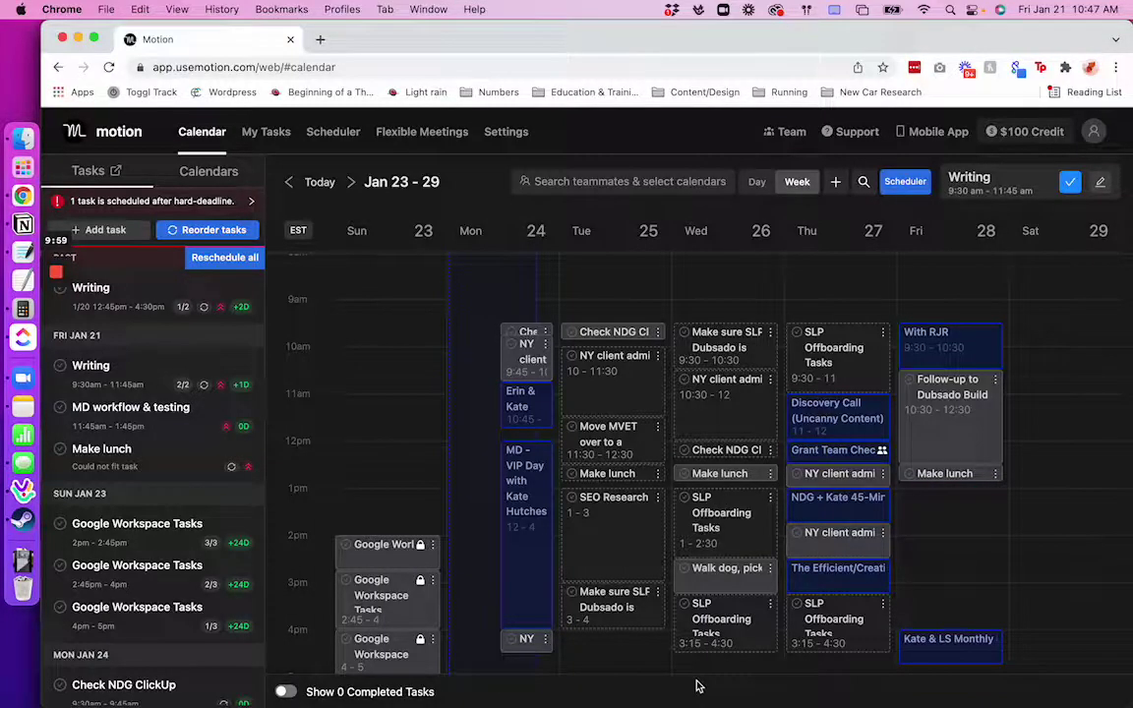
Accept the after-due scheduling of "Follow-up to Dubsado Build" as fine and return to the calendar week of Jan 23 - 29.
{"action": "left_click", "coordinate": [124, 201]}
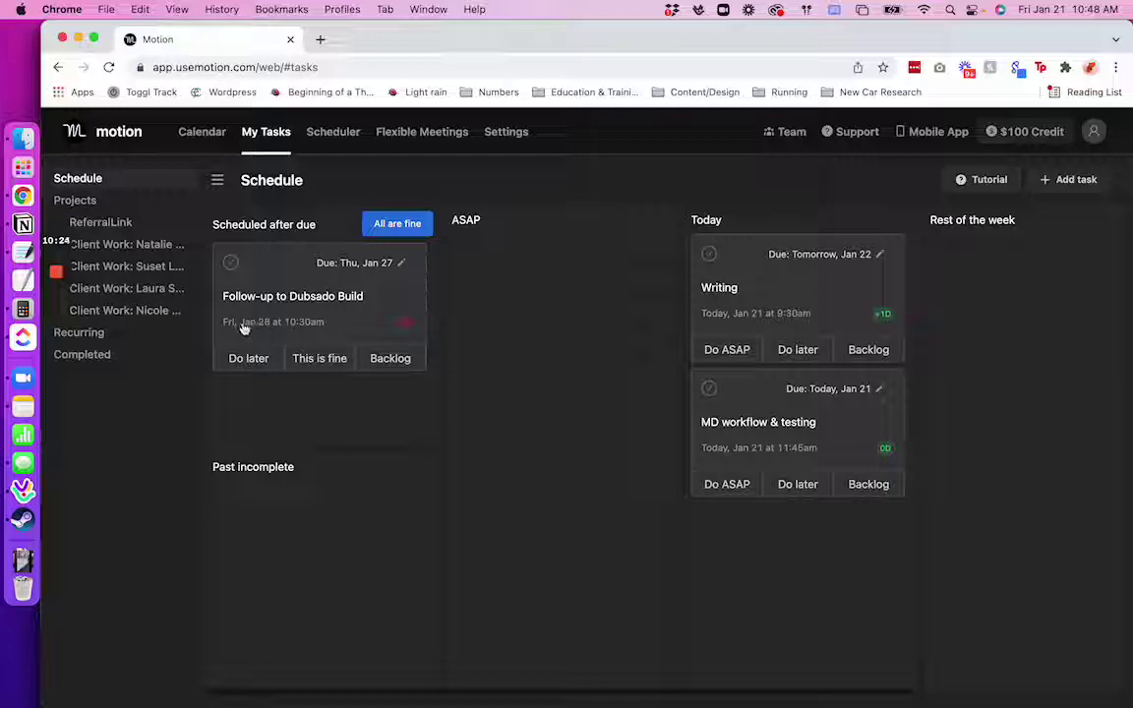
{"action": "left_click", "coordinate": [316, 361]}
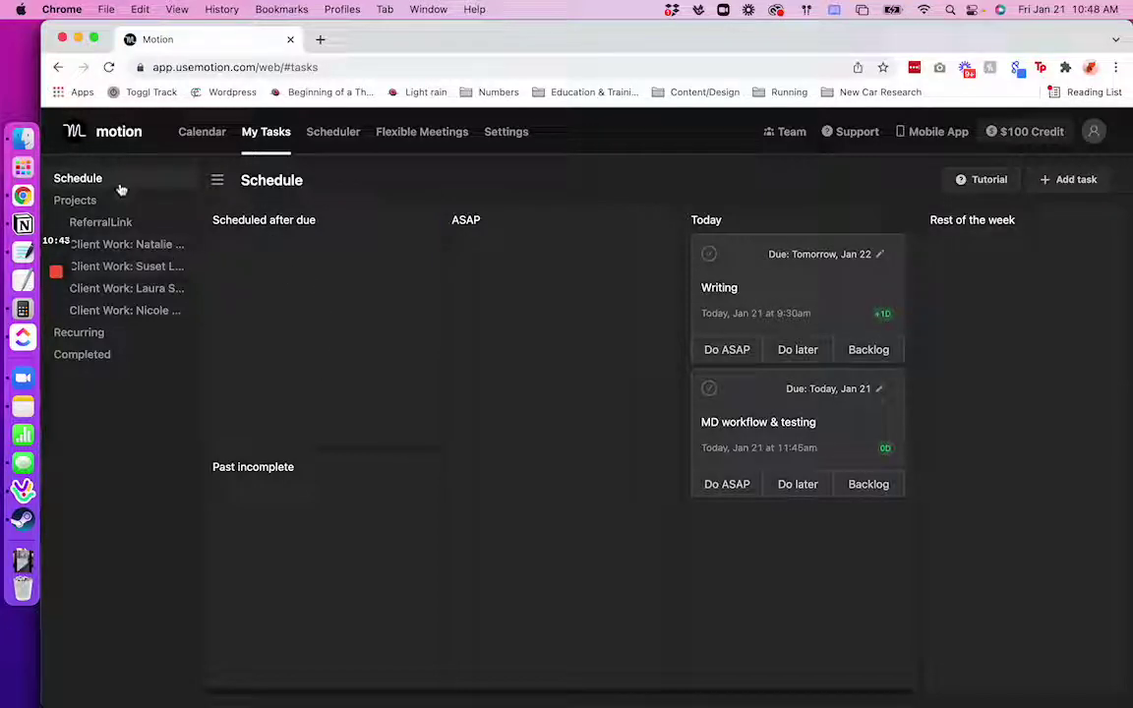
{"action": "left_click", "coordinate": [207, 131]}
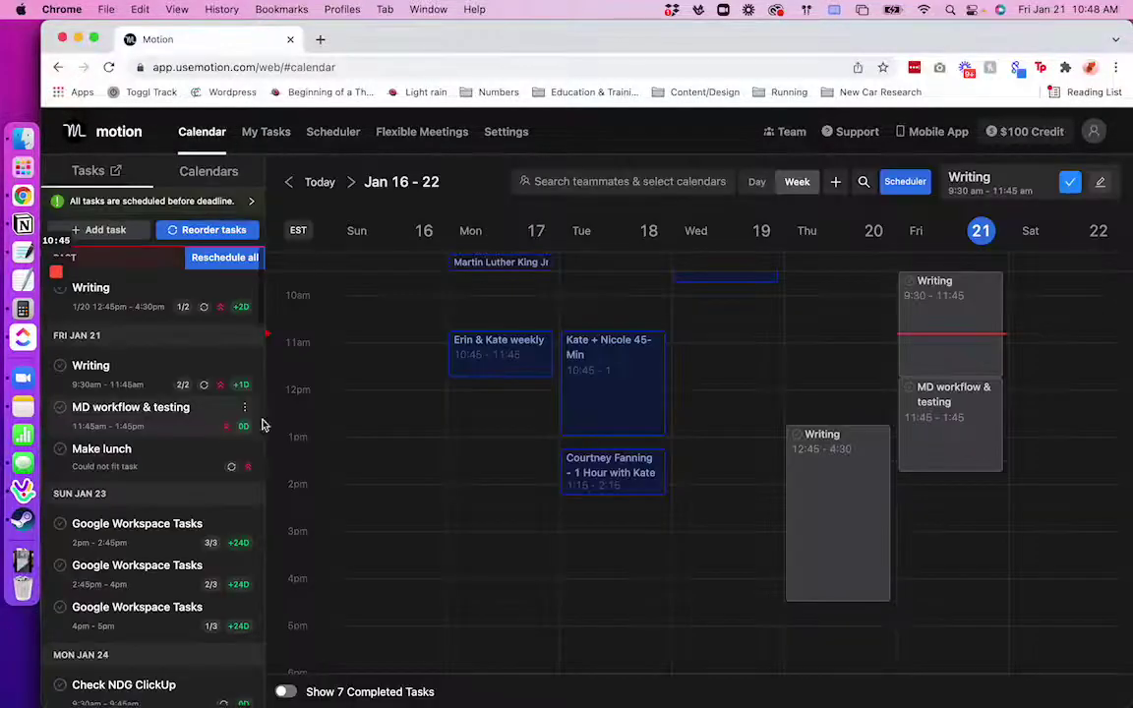
{"action": "left_click", "coordinate": [352, 183]}
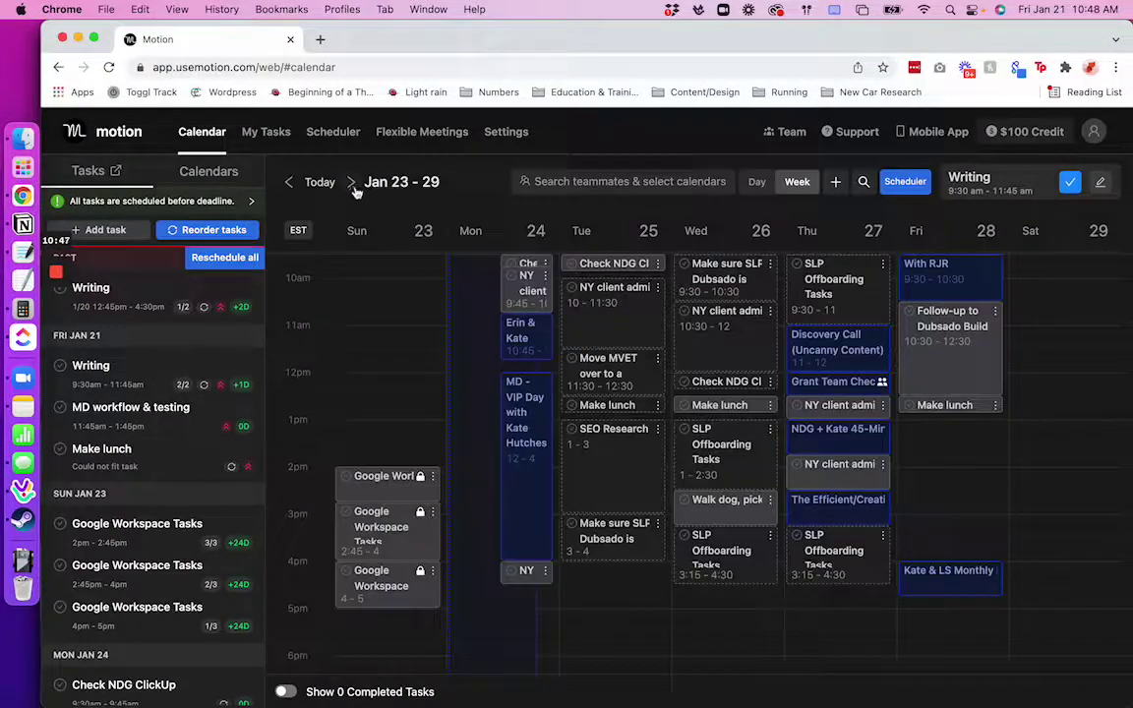
Open Tuesday's recurring "Make lunch" task, review its frequency, duration and time window, and save it.
{"action": "scroll", "coordinate": [1032, 475], "scroll_direction": "up", "scroll_amount": 2}
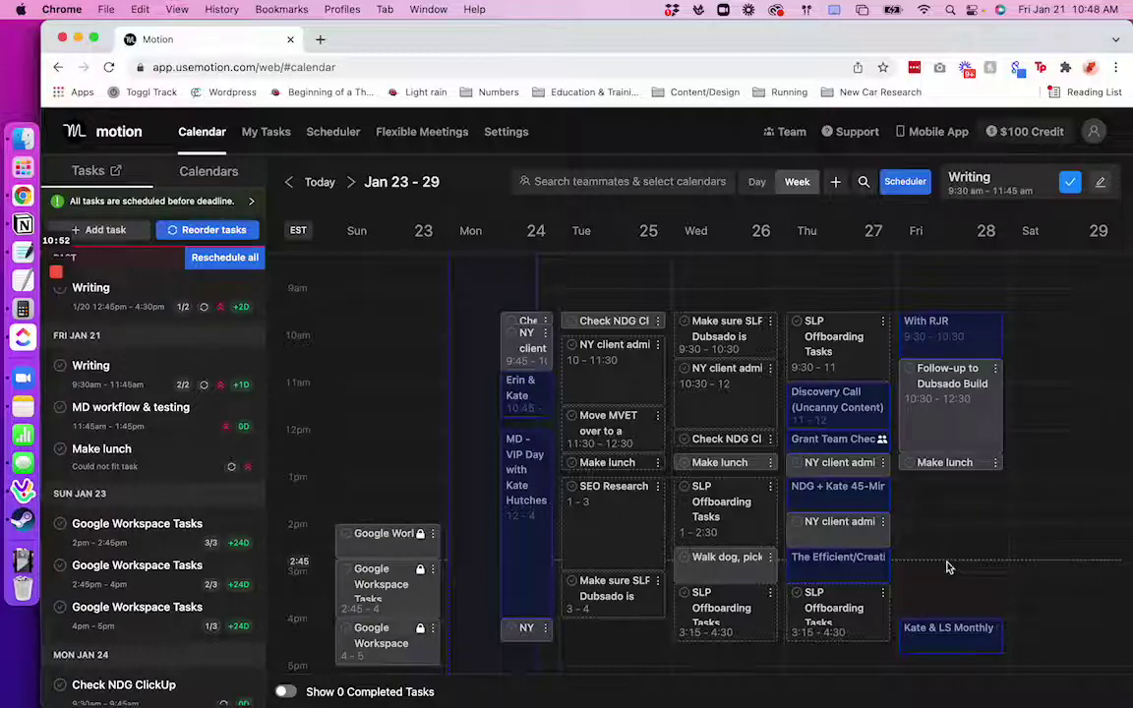
{"action": "scroll", "coordinate": [672, 541], "scroll_direction": "down", "scroll_amount": 2}
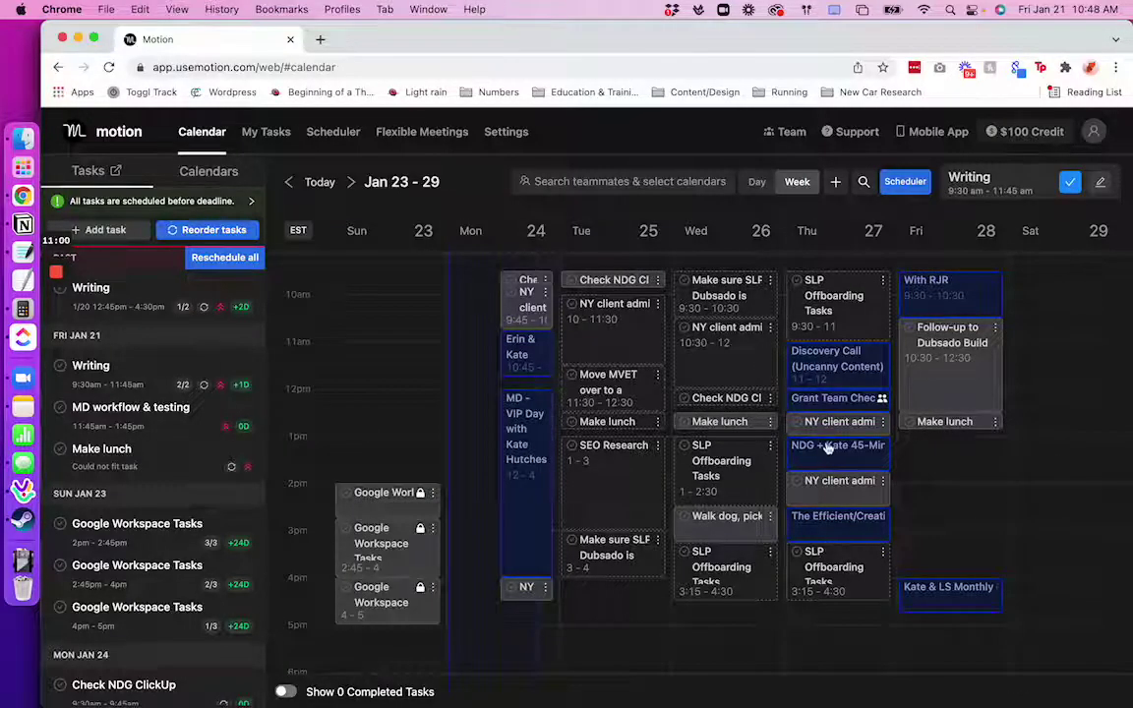
{"action": "scroll", "coordinate": [828, 448], "scroll_direction": "up", "scroll_amount": 2}
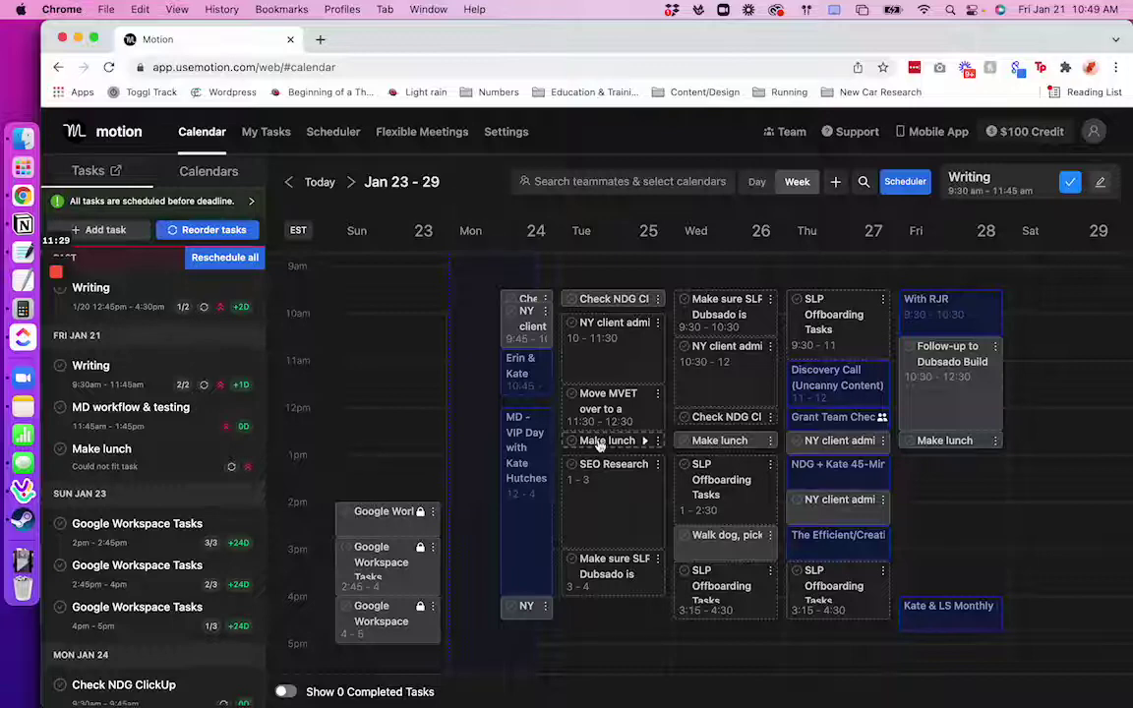
{"action": "left_click", "coordinate": [598, 439]}
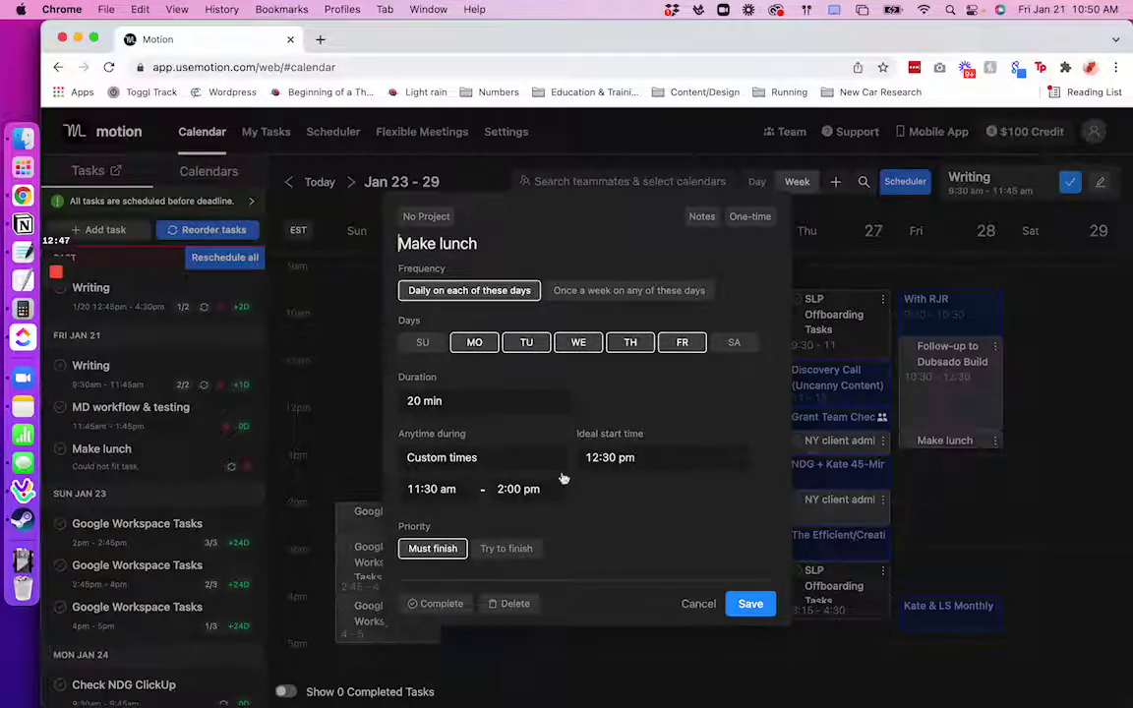
{"action": "left_click", "coordinate": [750, 607]}
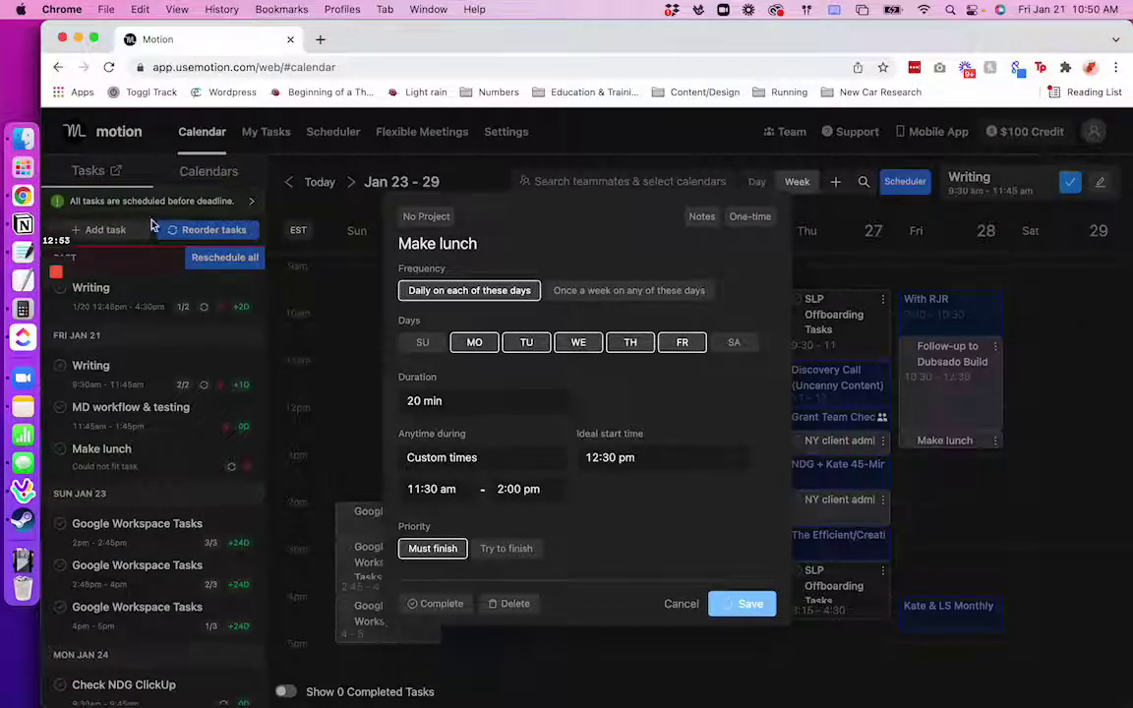
{"action": "key", "text": "alt+space"}
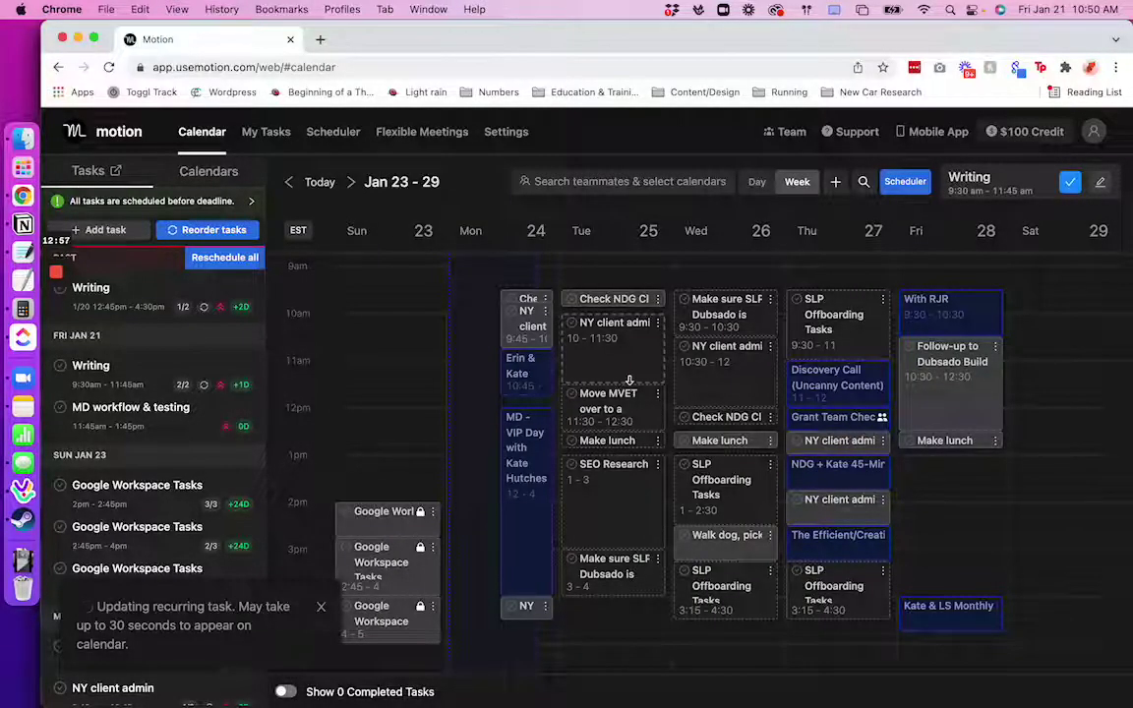
Open the "Follow-up to Dubsado Build" task, review its ASAP, Soft deadline and No deadline priority options, and close it without saving.
{"action": "key", "text": "alt+space"}
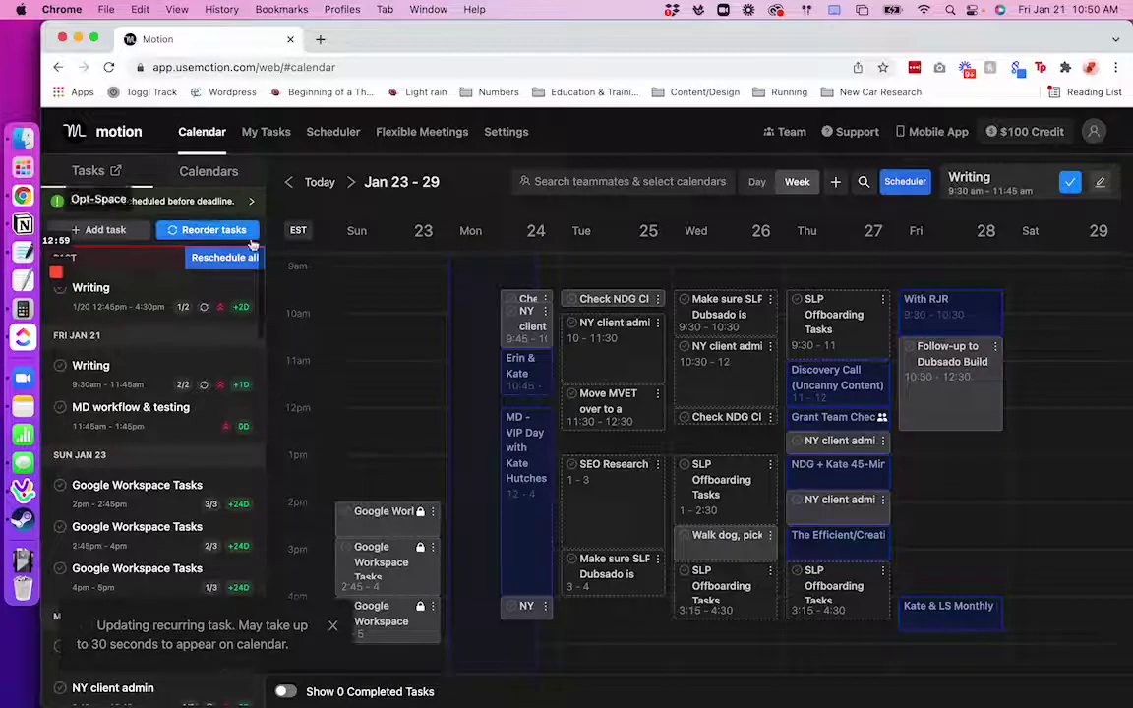
{"action": "left_click", "coordinate": [922, 399]}
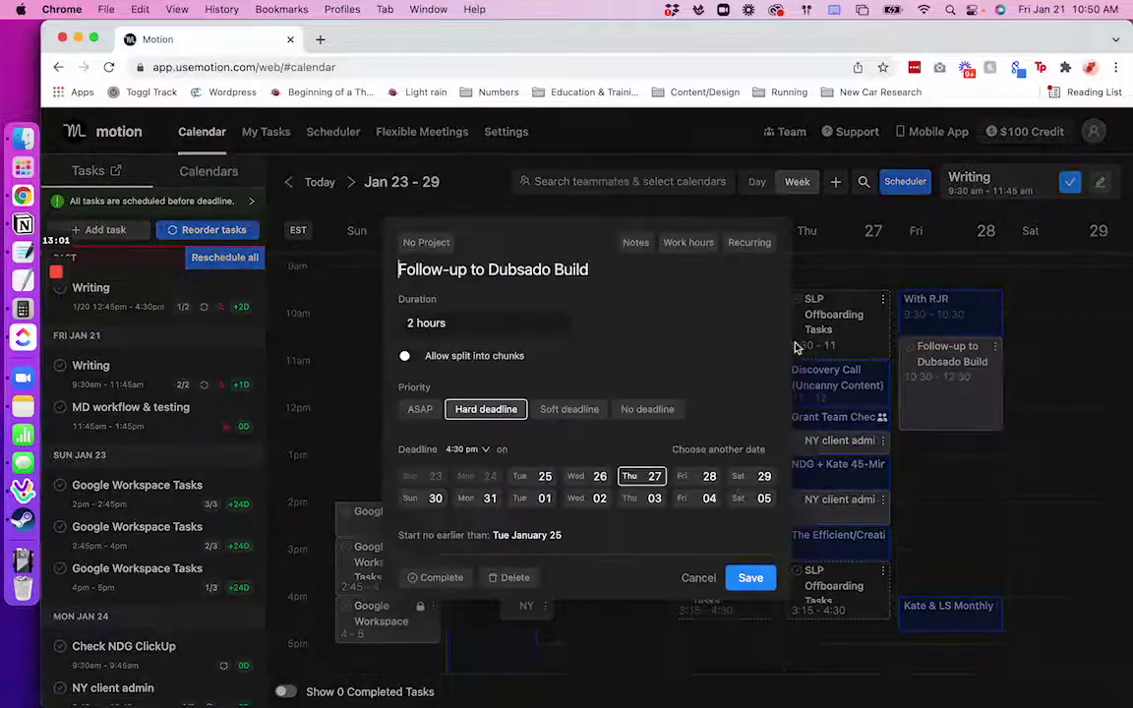
{"action": "left_click", "coordinate": [417, 413]}
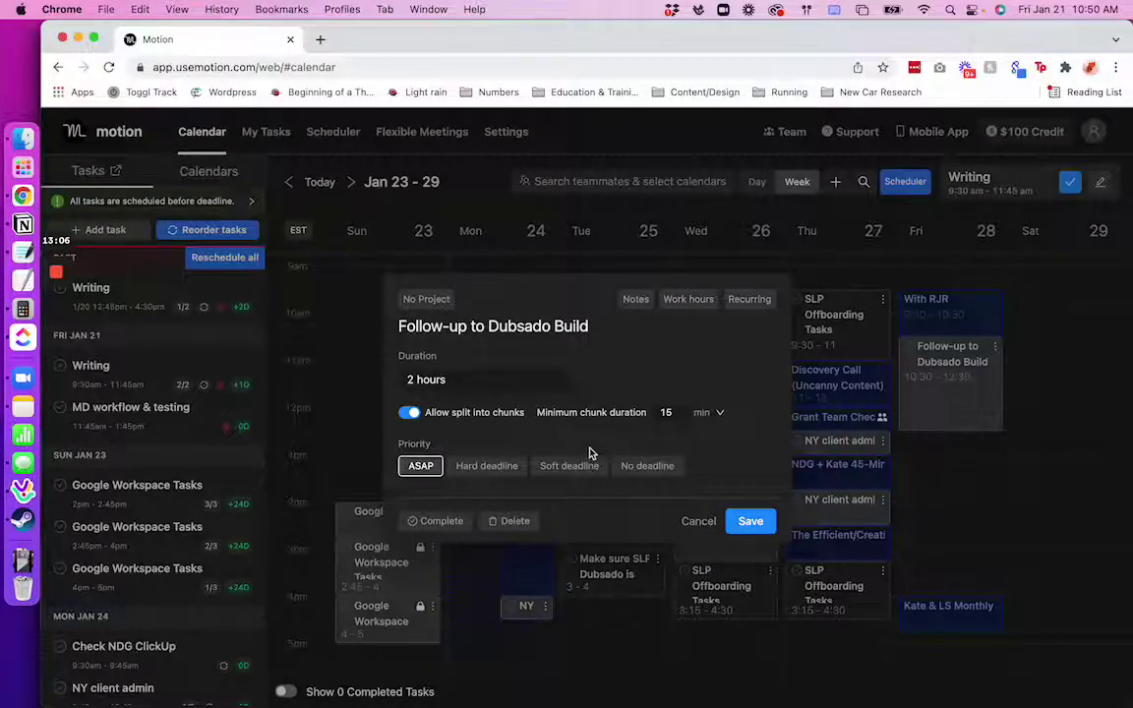
{"action": "left_click", "coordinate": [568, 465]}
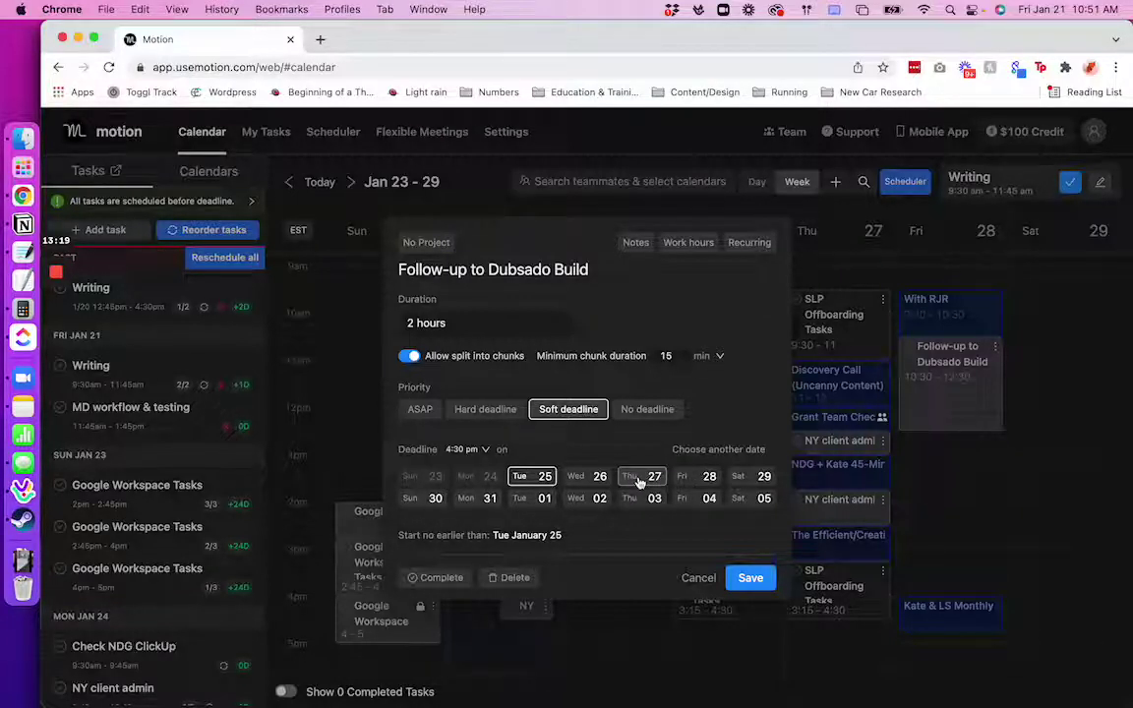
{"action": "left_click", "coordinate": [649, 411]}
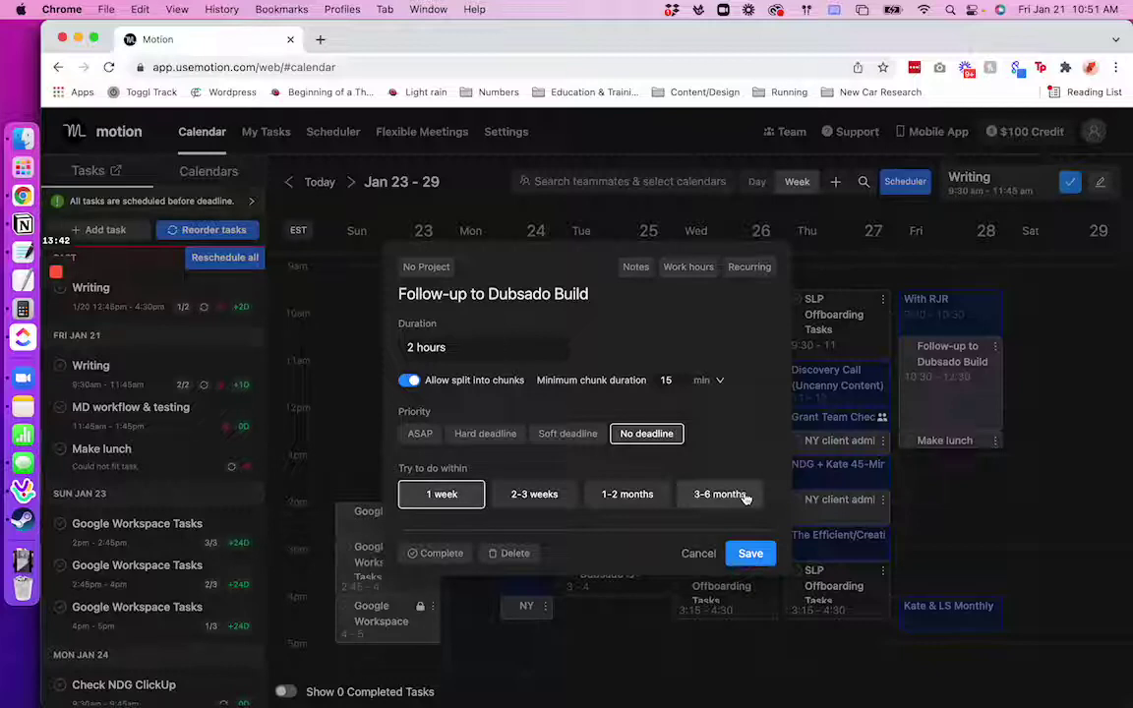
{"action": "left_click", "coordinate": [693, 555]}
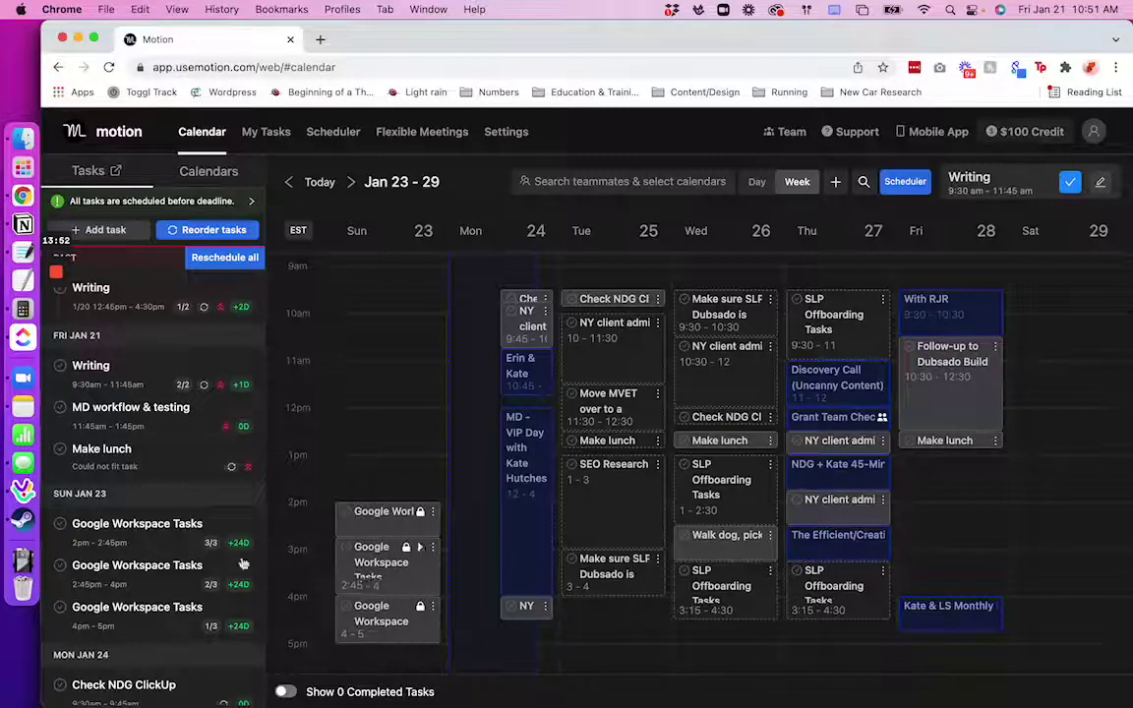
Try enabling Focus time in the settings with Monday, Tuesday and Wednesday deselected, and turn it off again.
{"action": "left_click", "coordinate": [520, 133]}
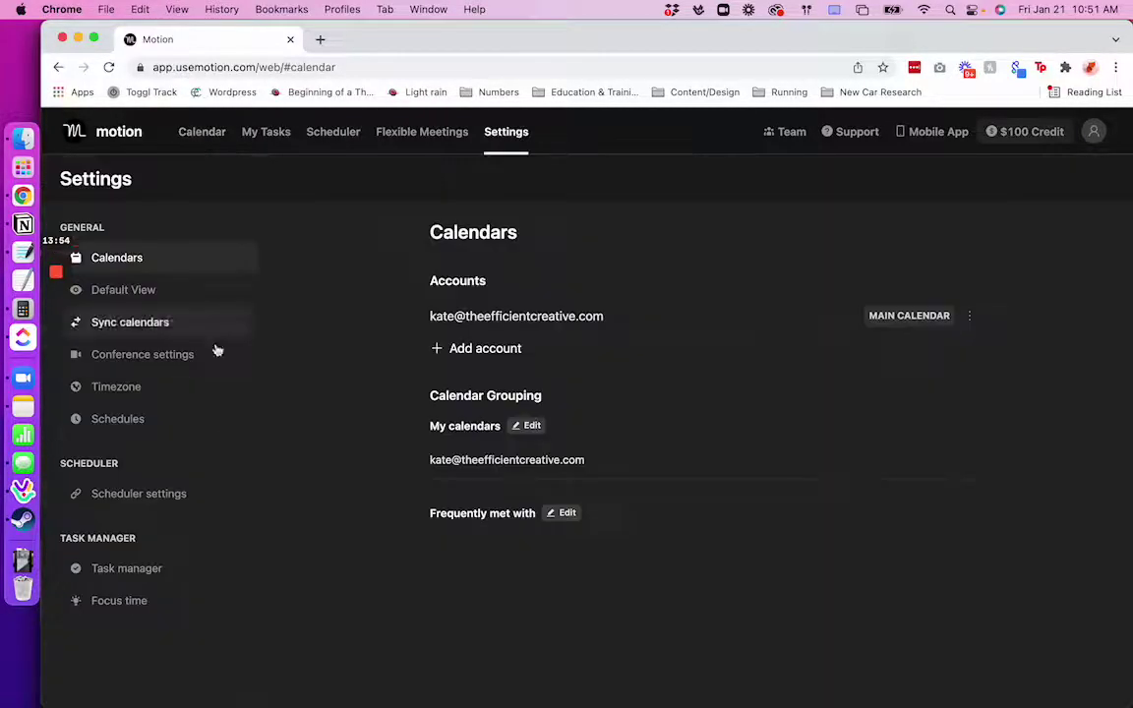
{"action": "left_click", "coordinate": [111, 601]}
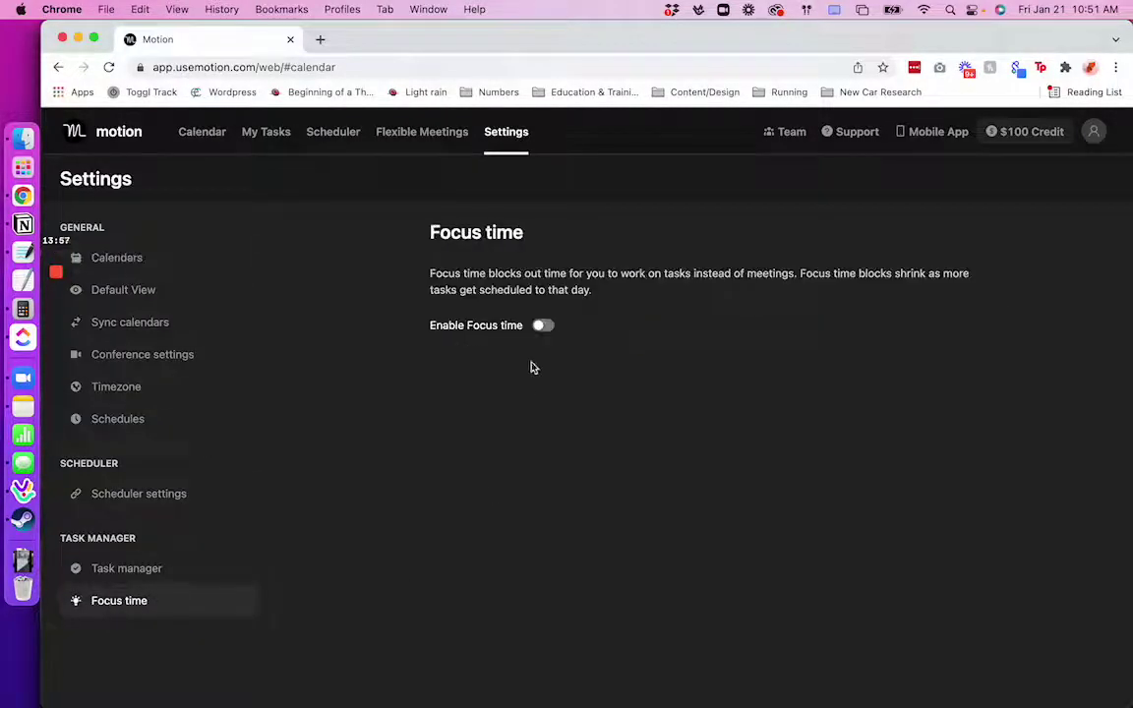
{"action": "left_click", "coordinate": [544, 326]}
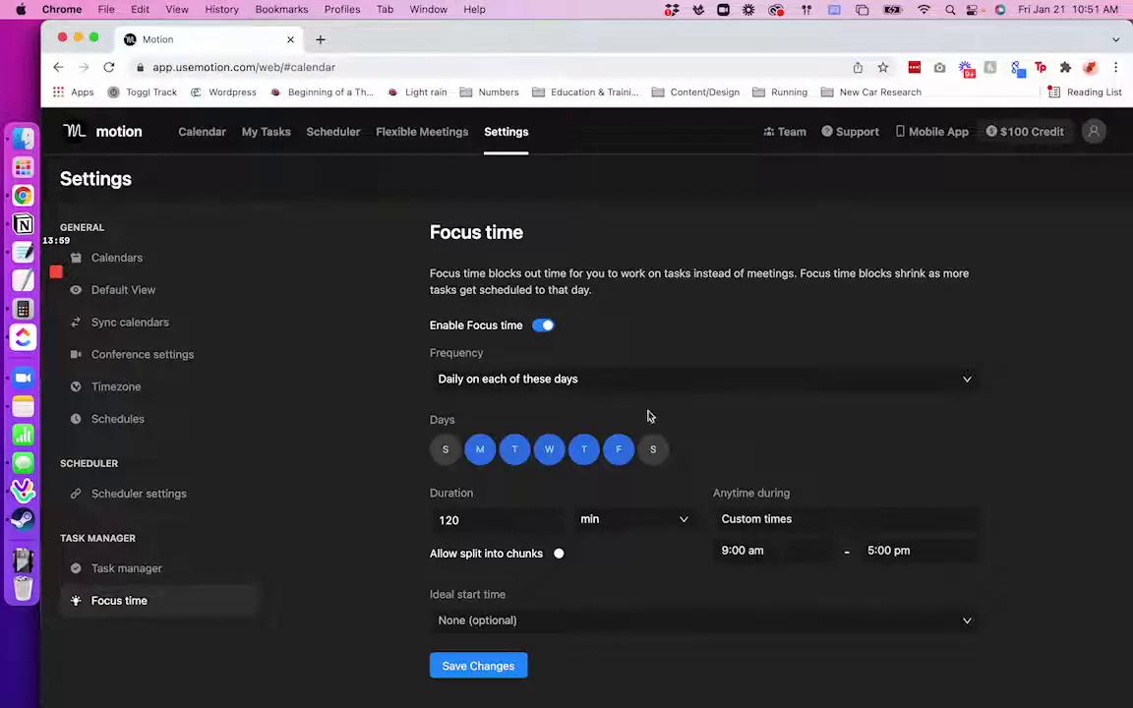
{"action": "left_click", "coordinate": [480, 451]}
{"action": "left_click", "coordinate": [514, 451]}
{"action": "left_click", "coordinate": [549, 450]}
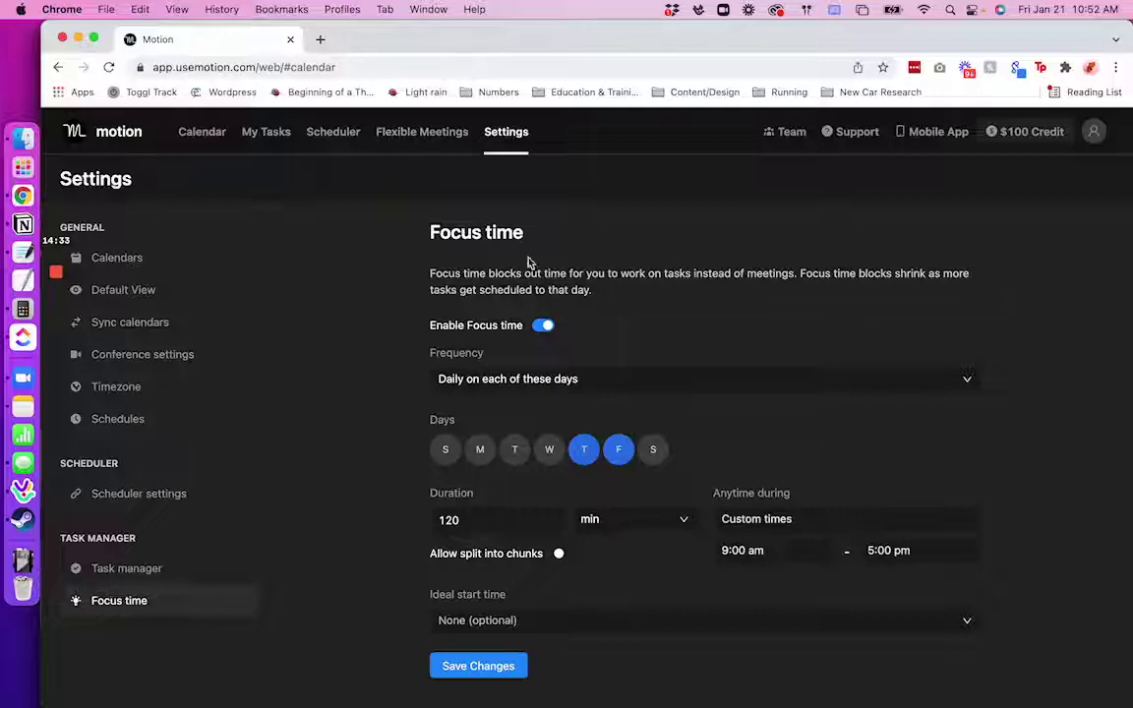
{"action": "left_click", "coordinate": [484, 325]}
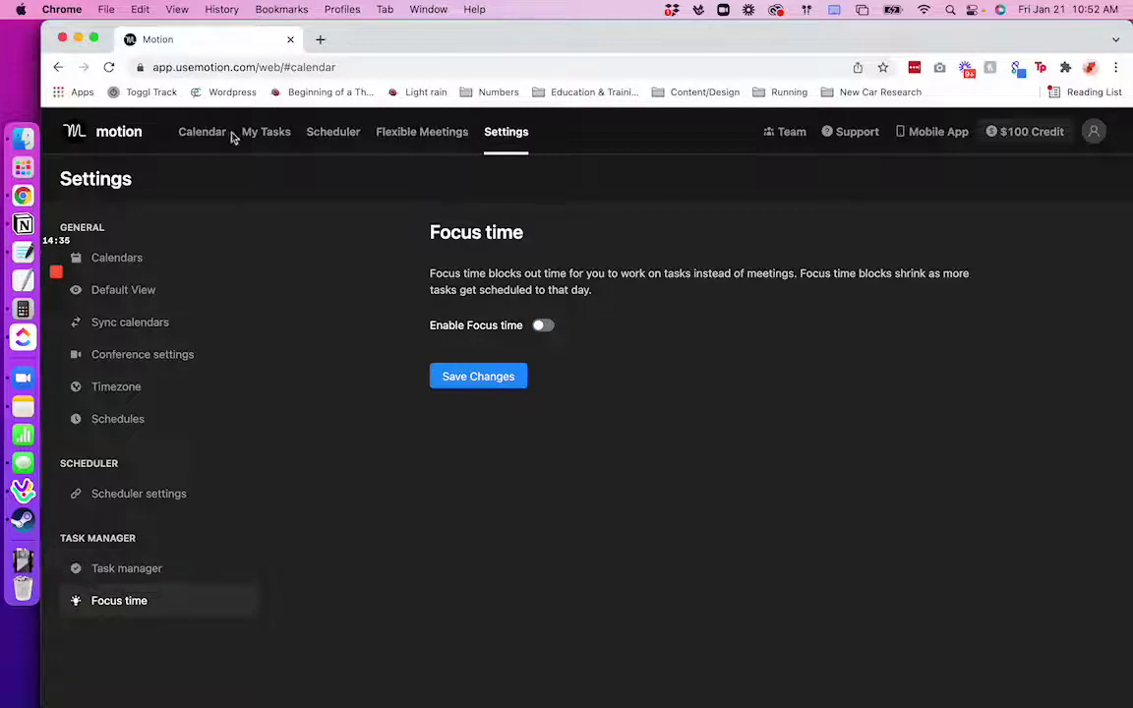
Return to the calendar, review the frequency, chunk and priority settings of Thursday's recurring "Writing" task, and close it without saving.
{"action": "left_click", "coordinate": [206, 136]}
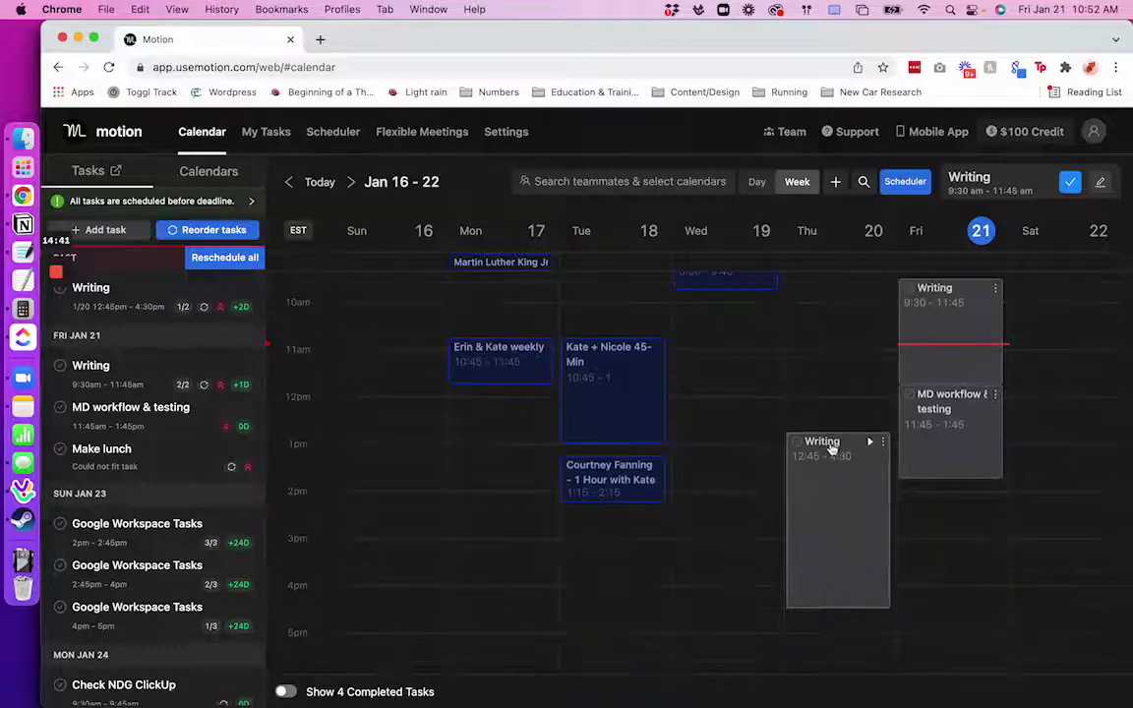
{"action": "scroll", "coordinate": [885, 443], "scroll_direction": "up", "scroll_amount": 3}
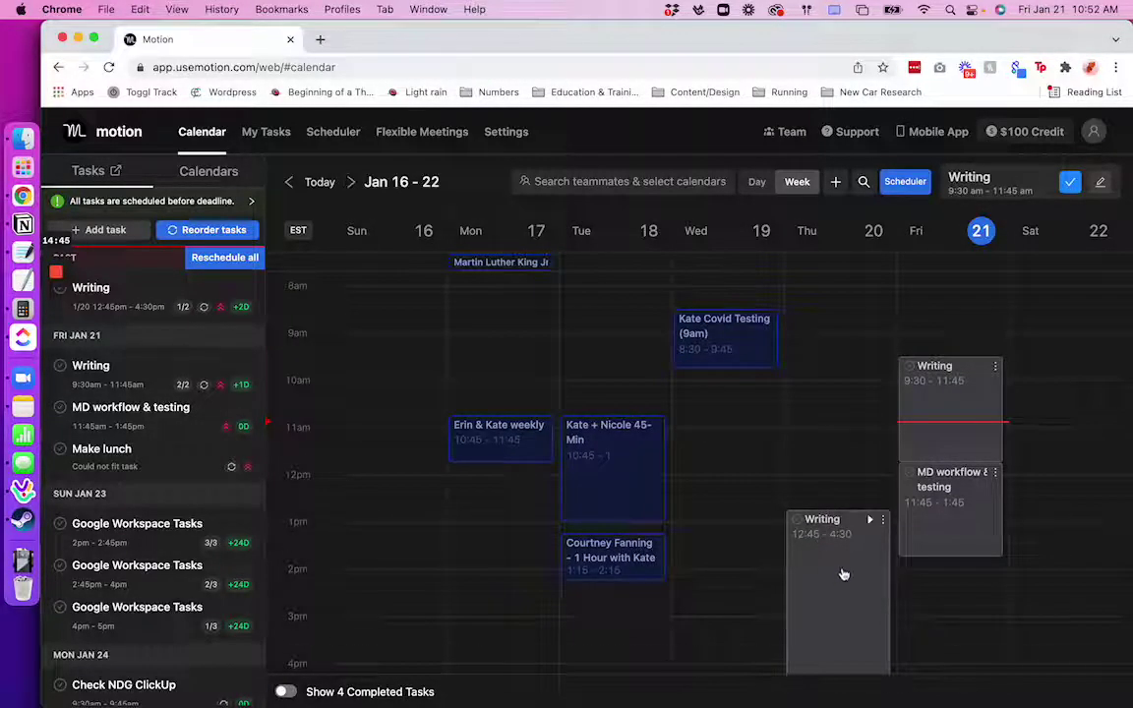
{"action": "scroll", "coordinate": [855, 599], "scroll_direction": "down", "scroll_amount": 3}
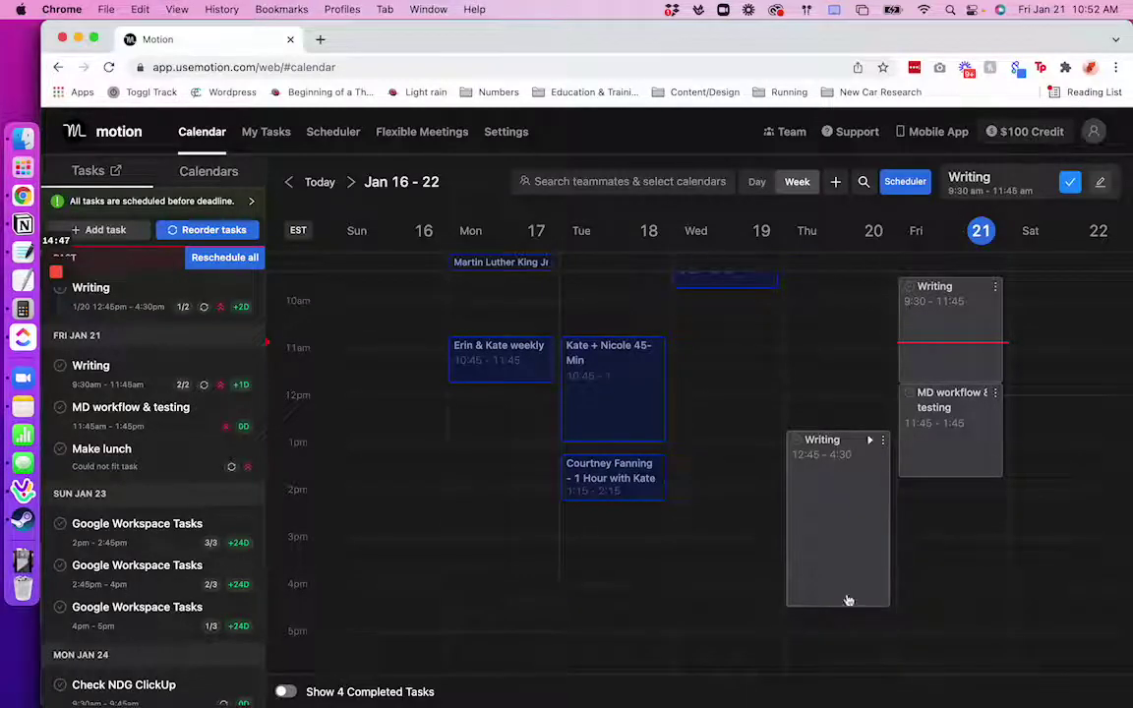
{"action": "left_click", "coordinate": [838, 523]}
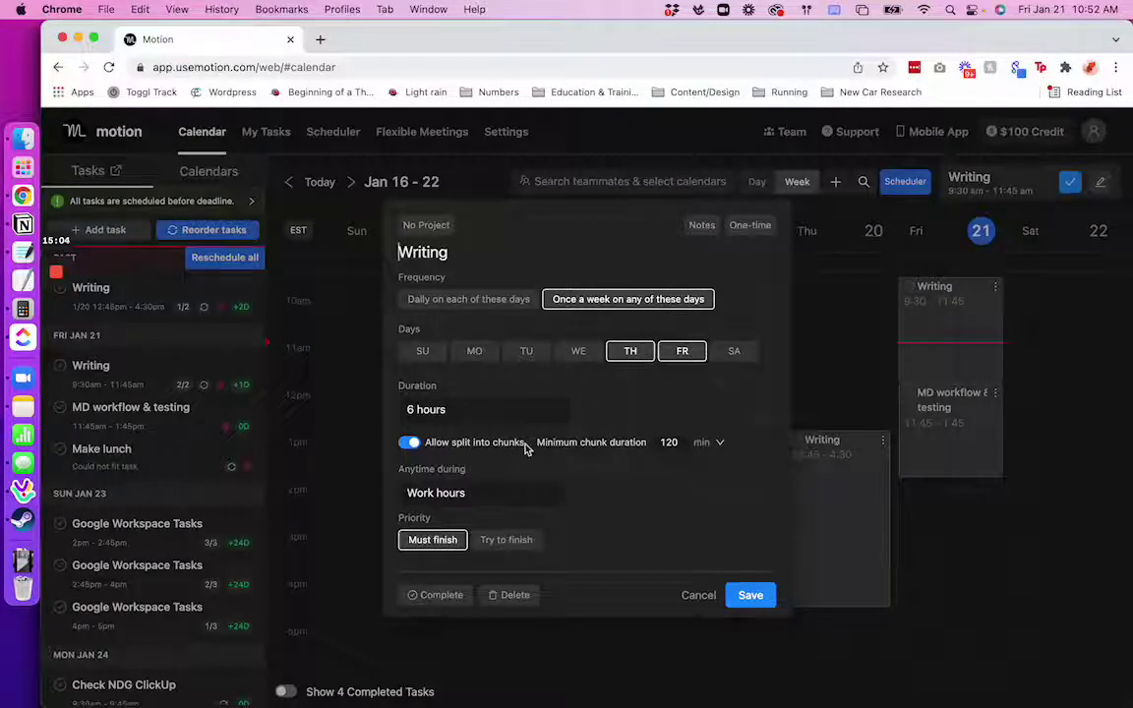
{"action": "left_click", "coordinate": [705, 602]}
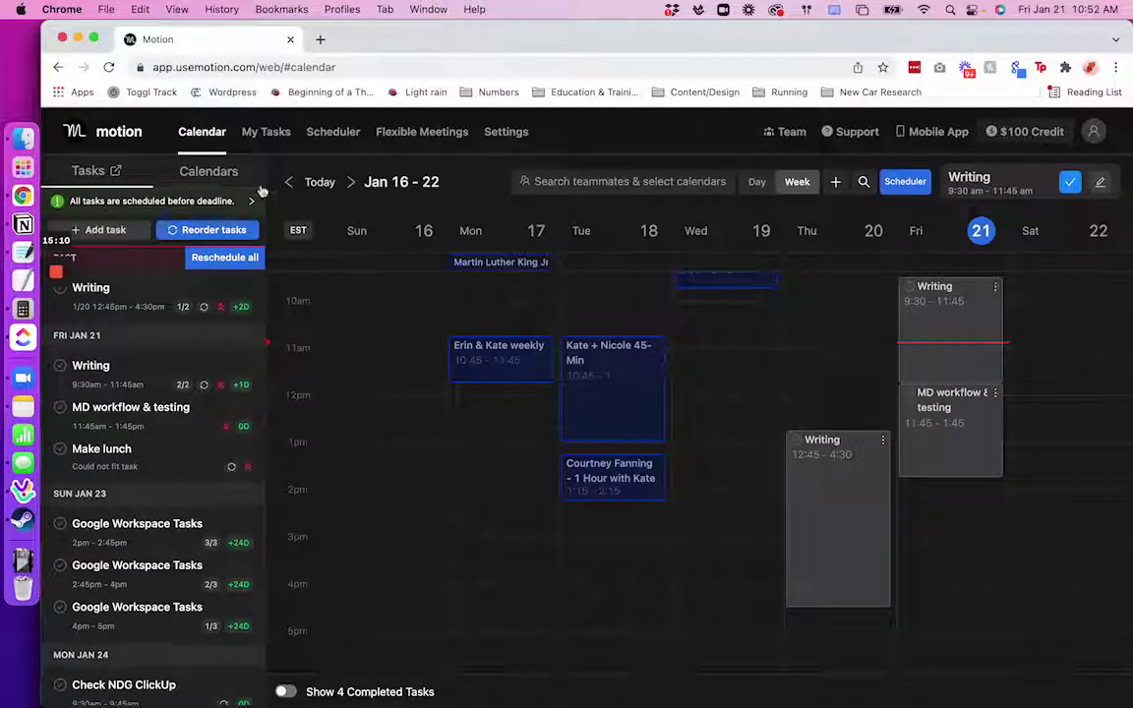
Review the availability, date range, buffer time, location and booking link settings of the Scheduler's 45-min meeting template, and leave without saving.
{"action": "left_click", "coordinate": [351, 183]}
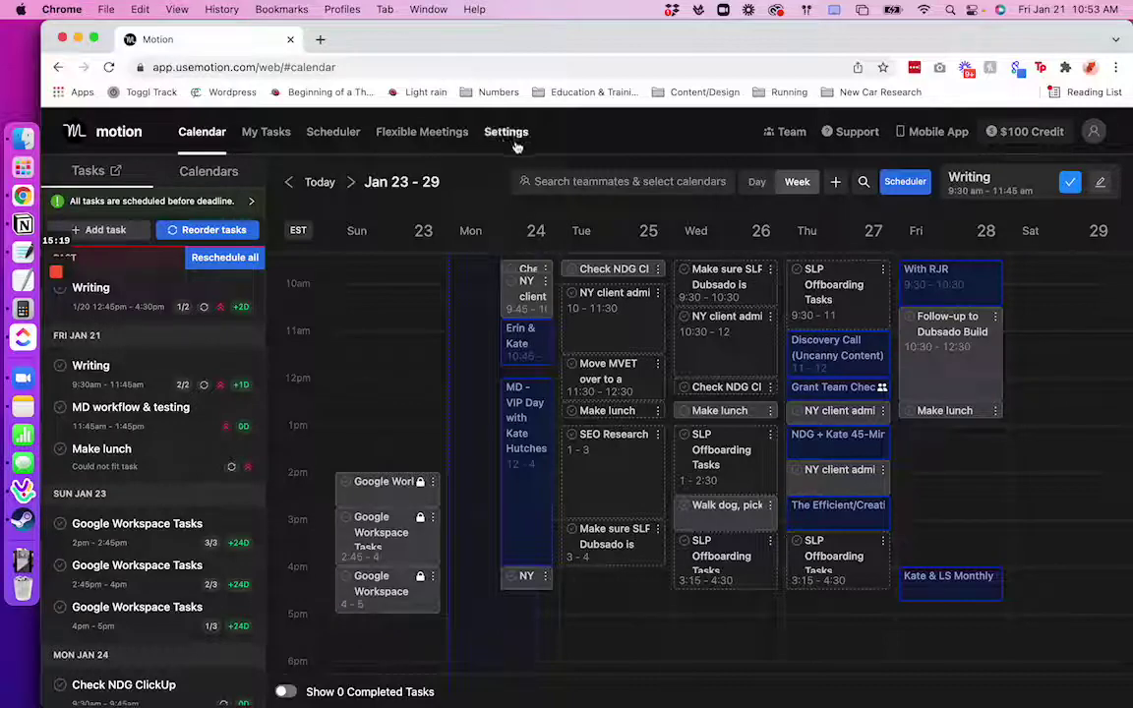
{"action": "left_click", "coordinate": [327, 132]}
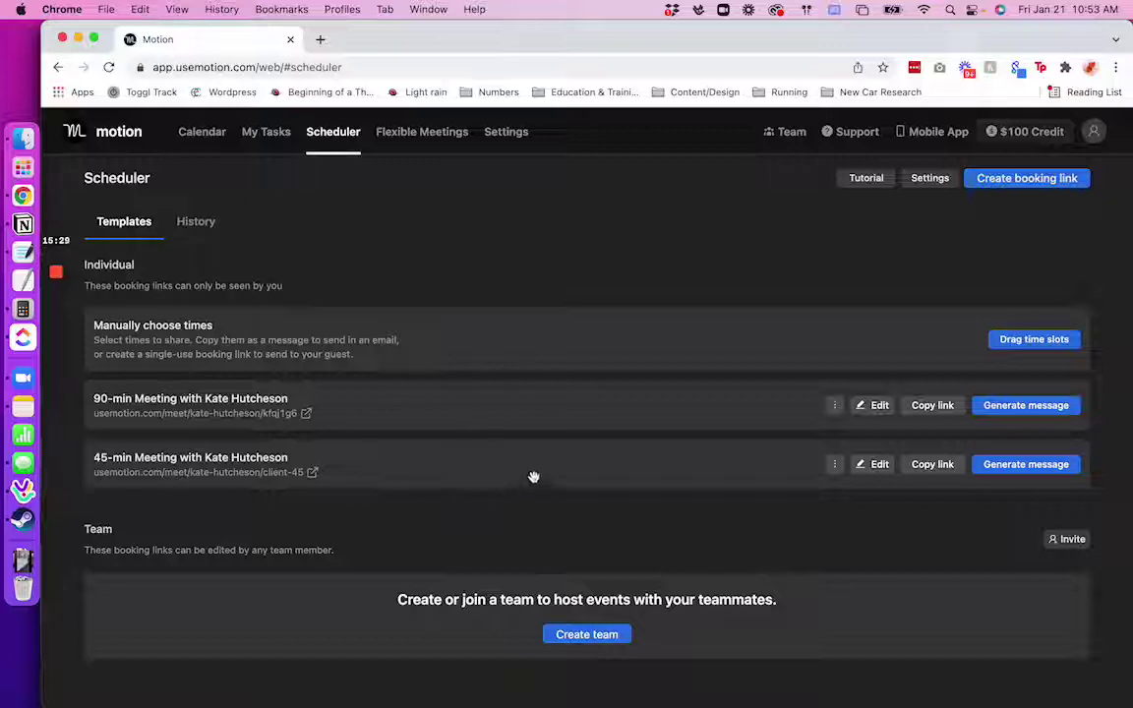
{"action": "left_click", "coordinate": [880, 464]}
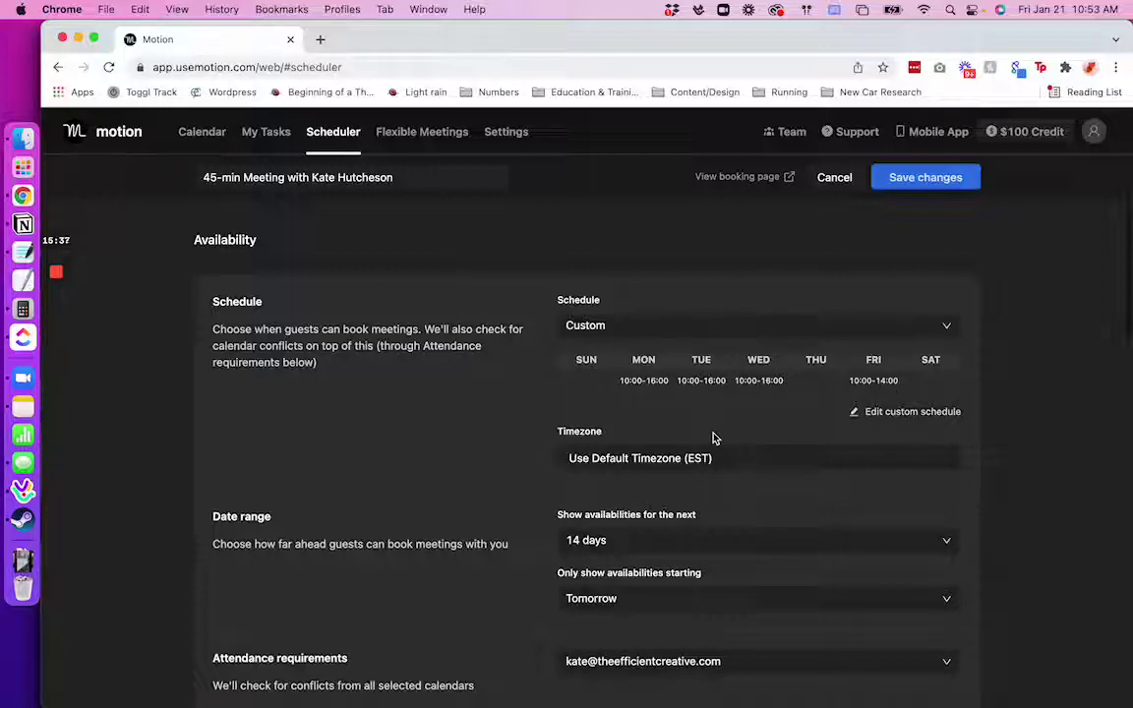
{"action": "scroll", "coordinate": [738, 403], "scroll_direction": "down", "scroll_amount": 1}
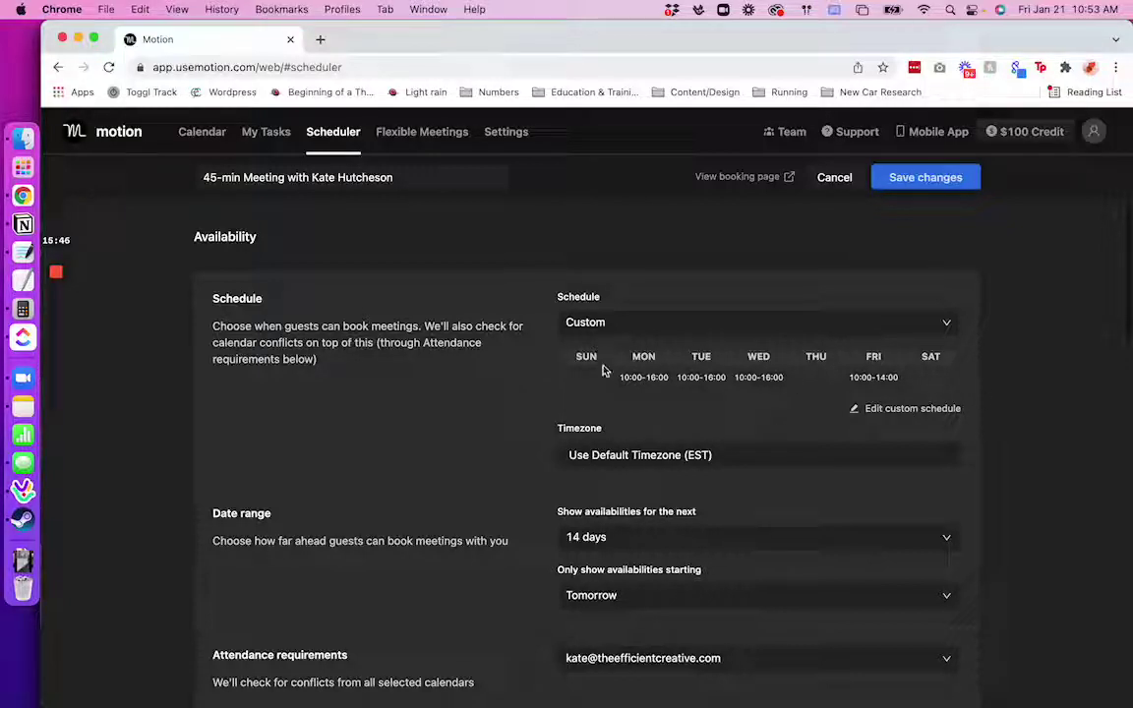
{"action": "scroll", "coordinate": [763, 512], "scroll_direction": "down", "scroll_amount": 1}
{"action": "scroll", "coordinate": [764, 512], "scroll_direction": "down", "scroll_amount": 5}
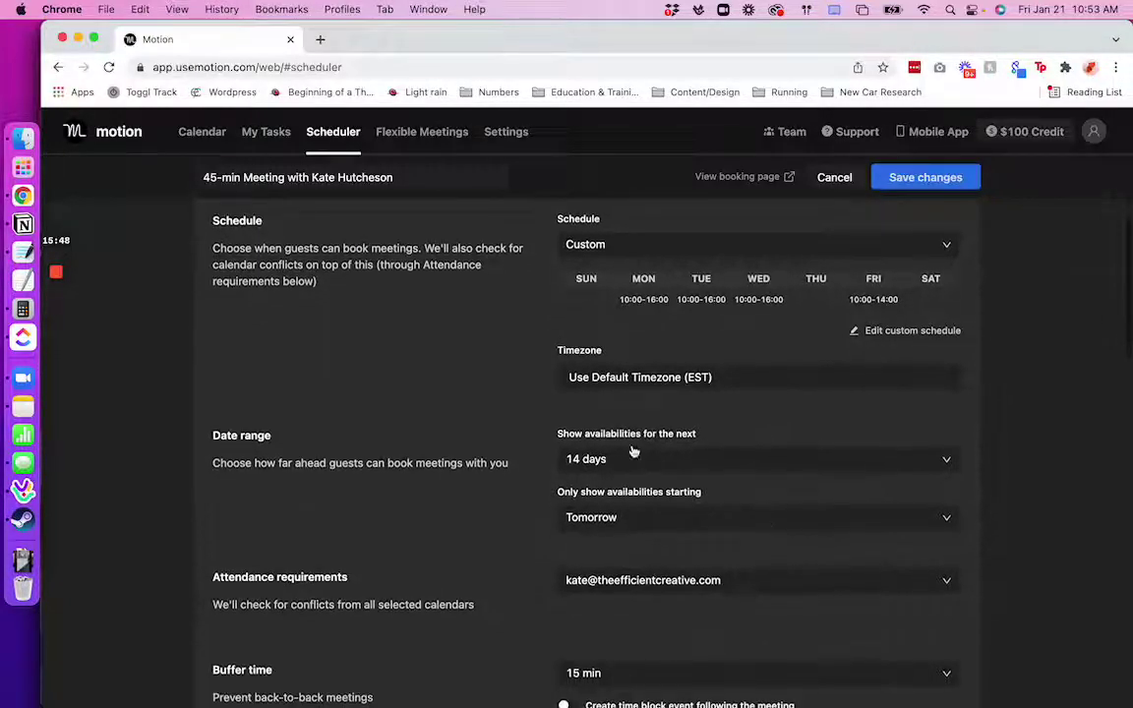
{"action": "scroll", "coordinate": [662, 525], "scroll_direction": "down", "scroll_amount": 12}
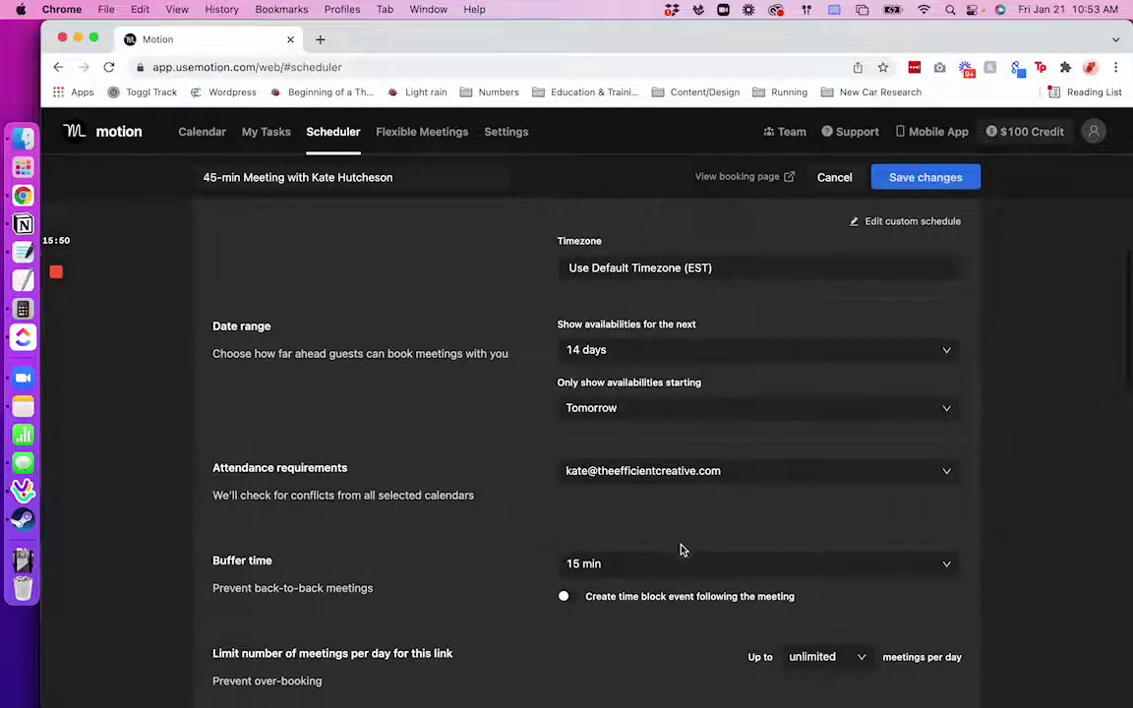
{"action": "scroll", "coordinate": [662, 525], "scroll_direction": "down", "scroll_amount": 7}
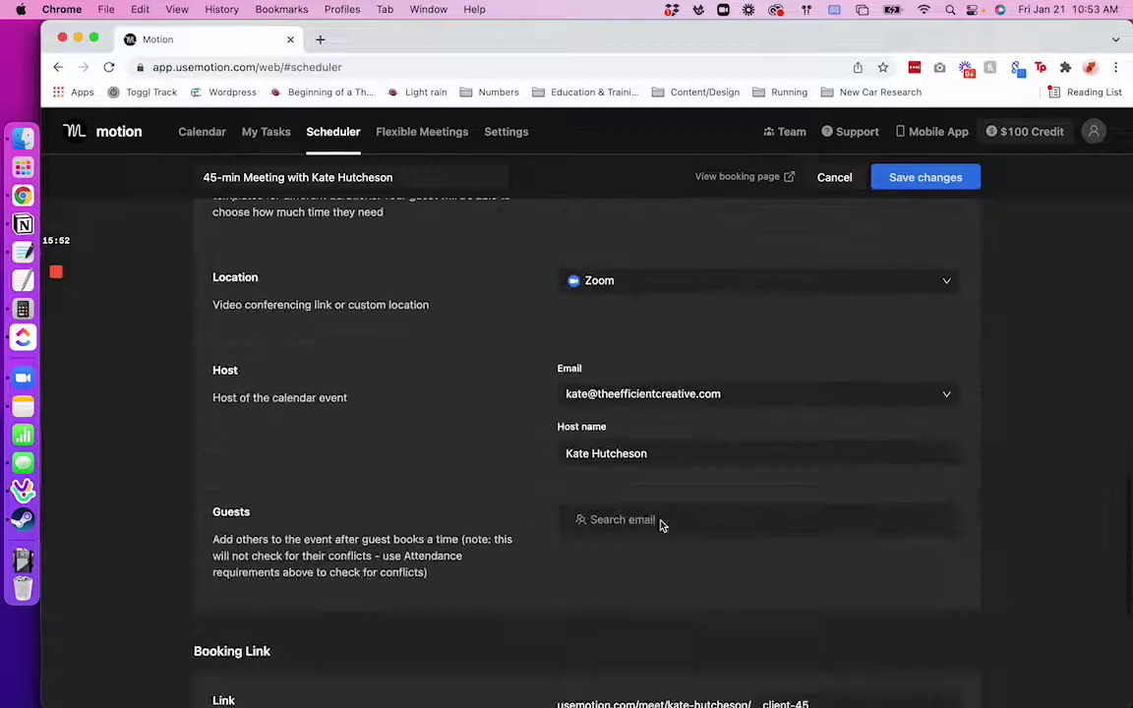
{"action": "scroll", "coordinate": [679, 438], "scroll_direction": "down", "scroll_amount": 9}
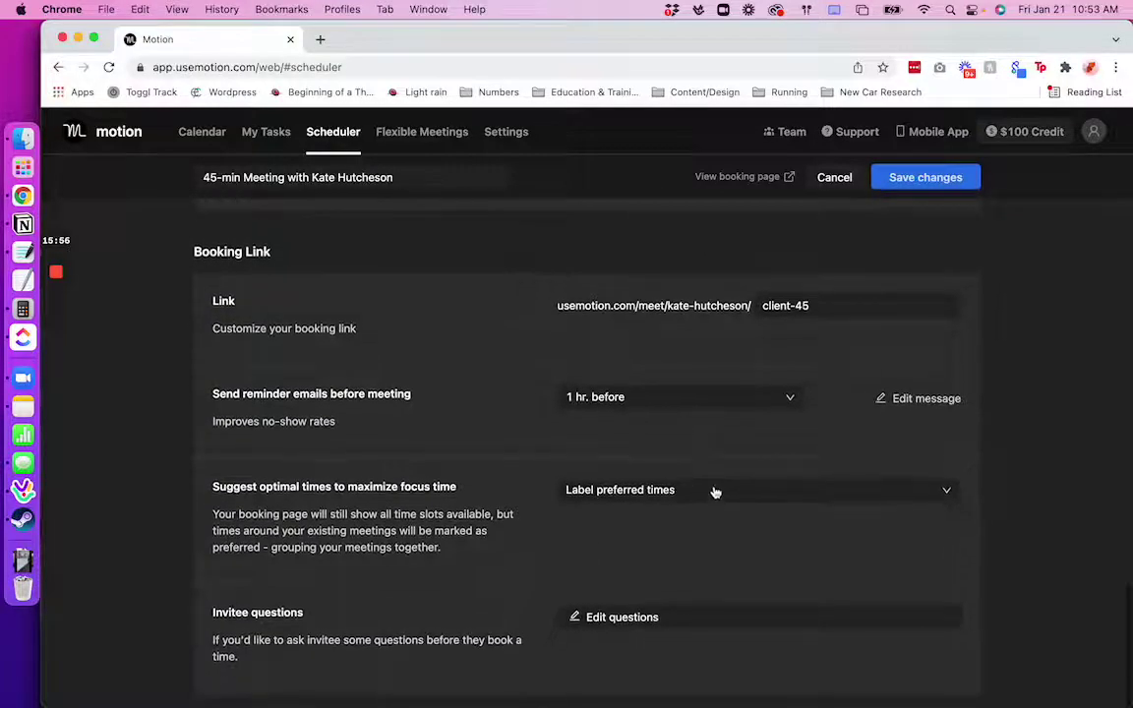
{"action": "scroll", "coordinate": [713, 497], "scroll_direction": "up", "scroll_amount": 20}
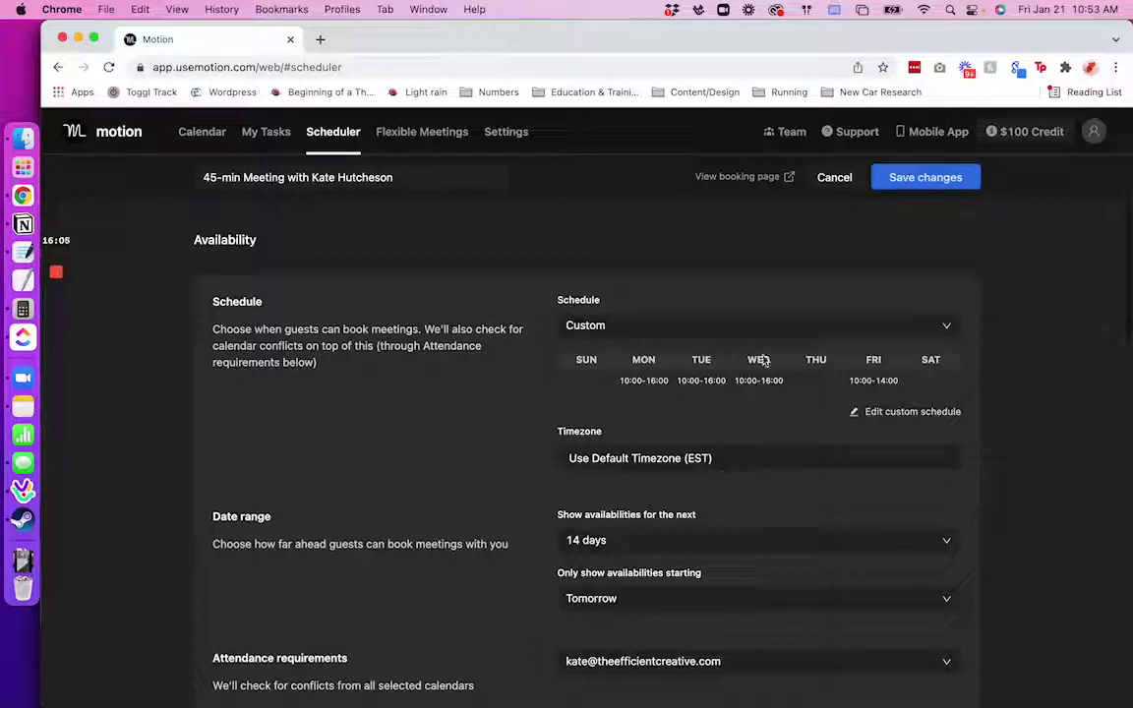
{"action": "left_click", "coordinate": [820, 178]}
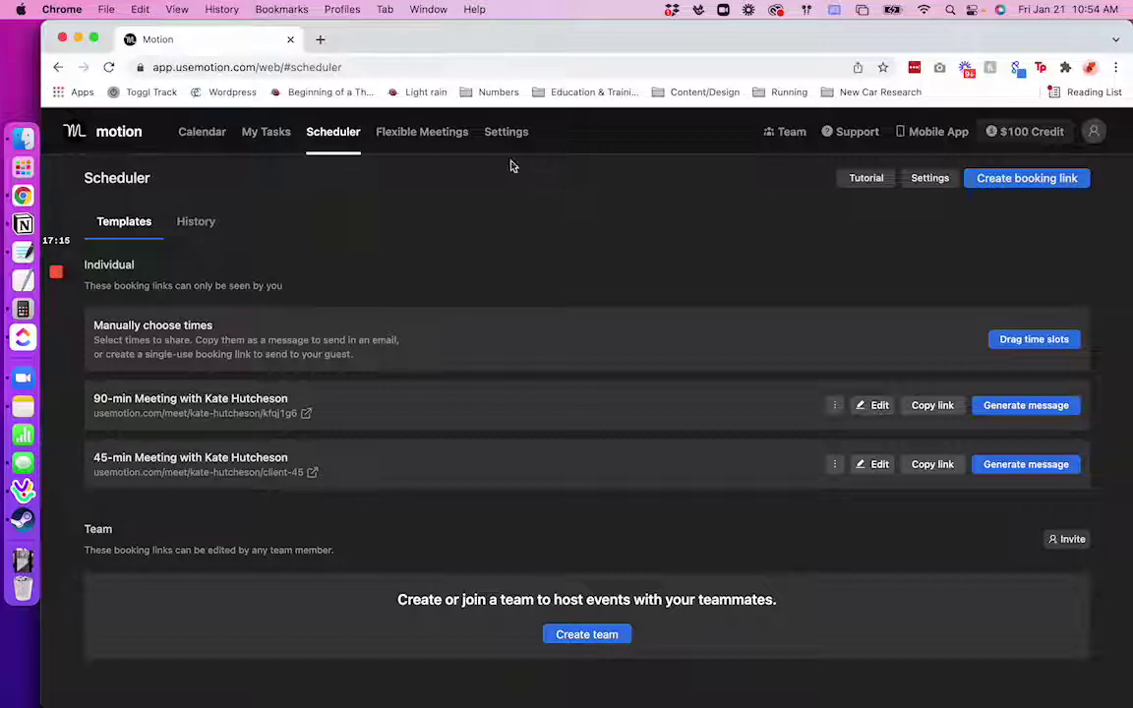
Look over the Flexible Meetings and My Tasks pages, and return to the calendar.
{"action": "left_click", "coordinate": [439, 140]}
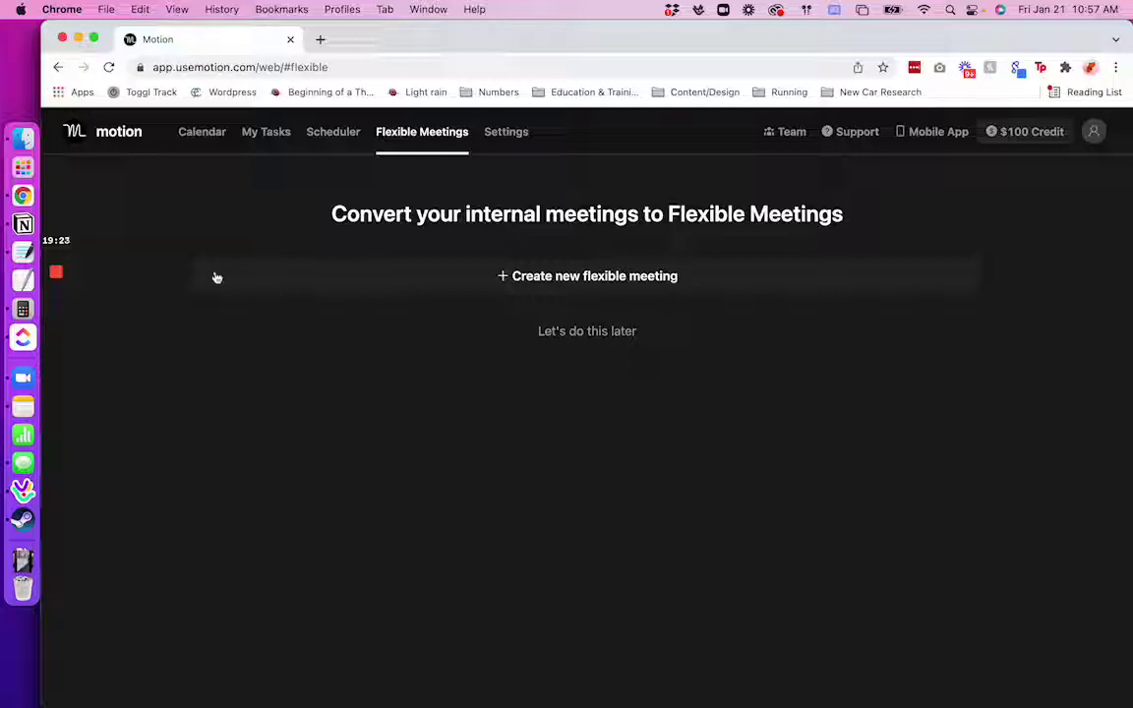
{"action": "left_click", "coordinate": [267, 133]}
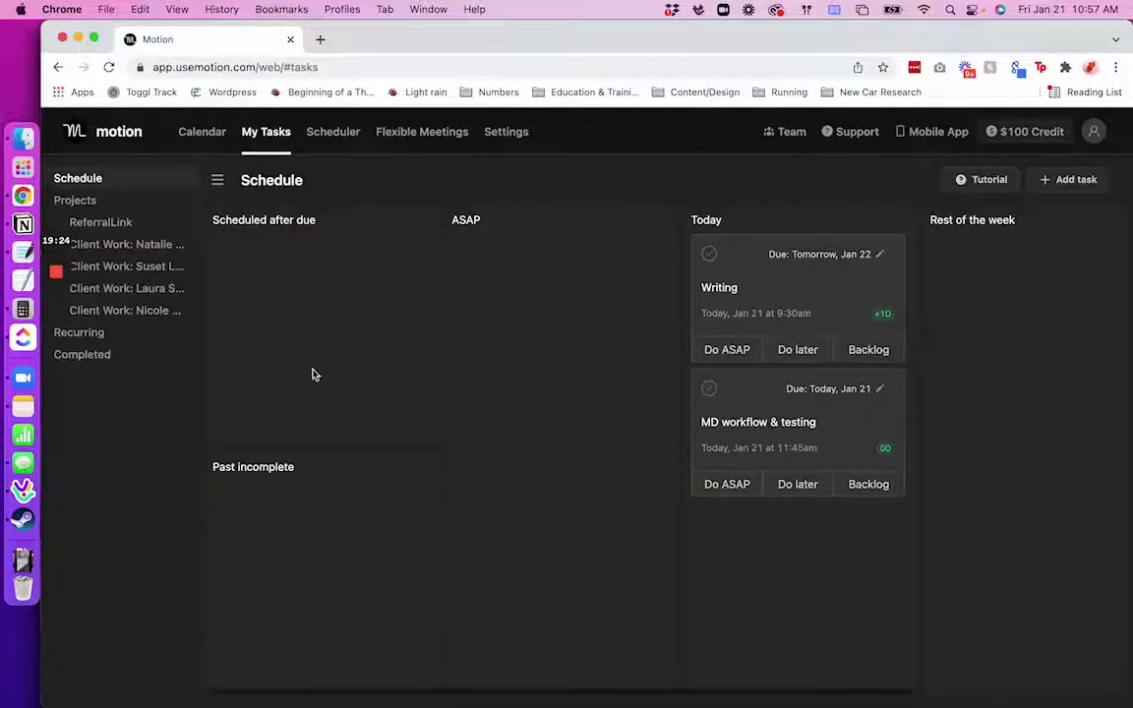
{"action": "left_click", "coordinate": [191, 135]}
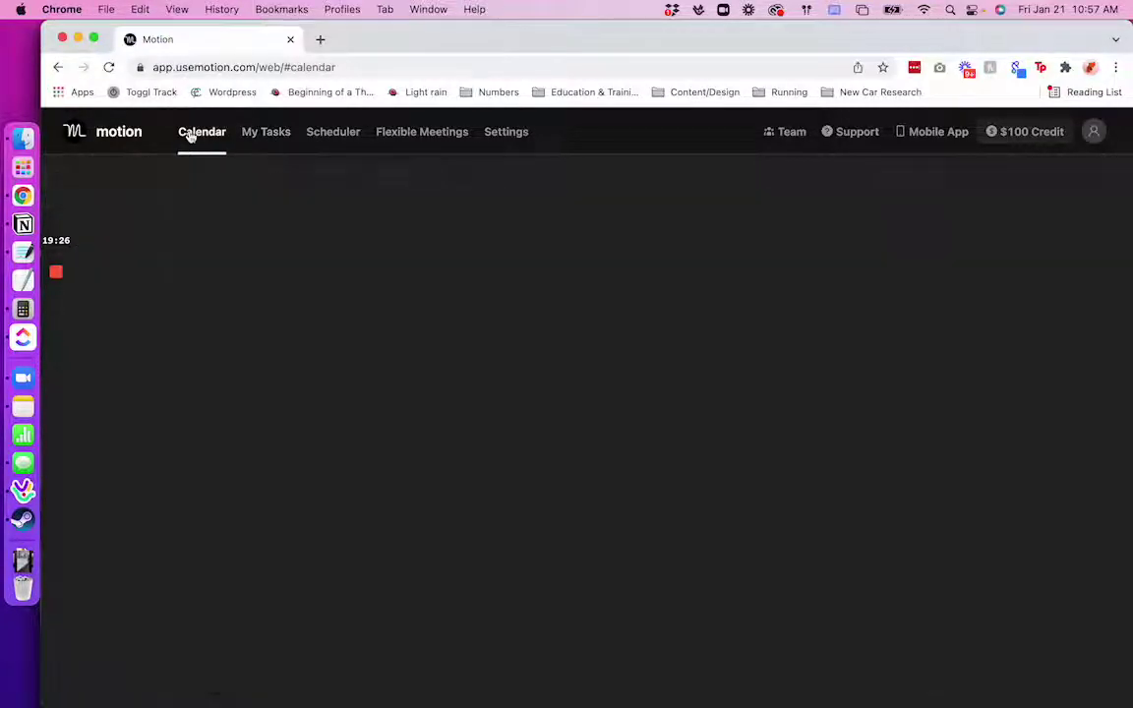
Open Thursday's "Writing" task to show its notes field, and close the task without saving.
{"action": "left_click", "coordinate": [829, 521]}
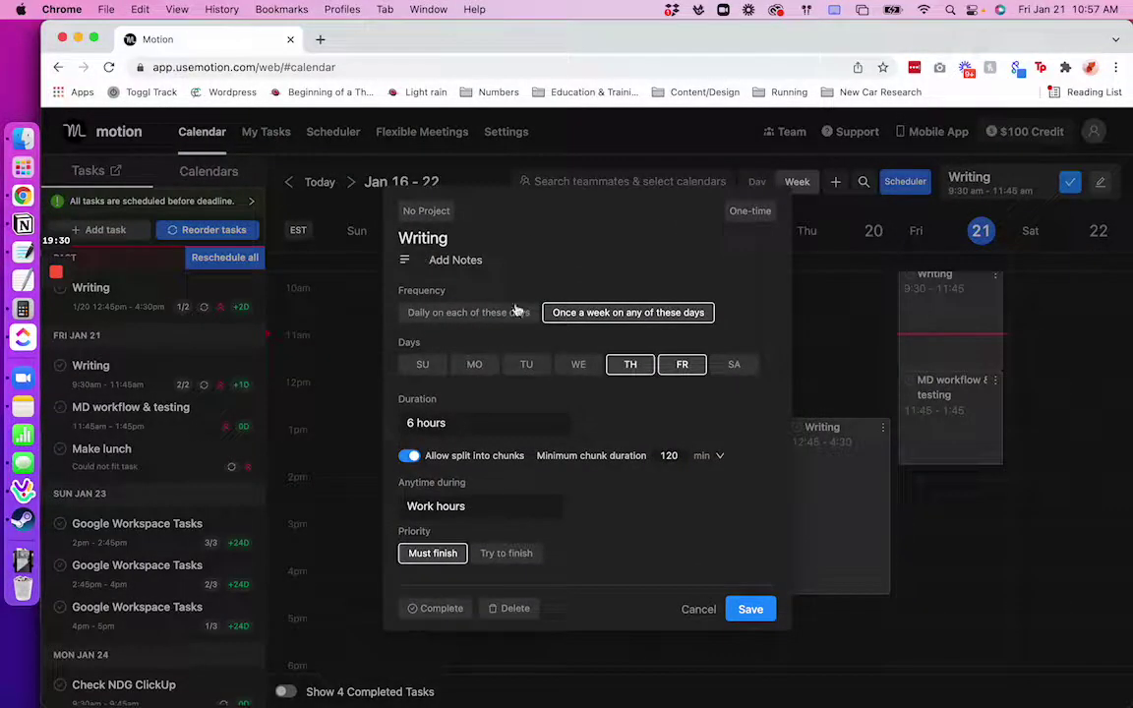
{"action": "left_click", "coordinate": [443, 260]}
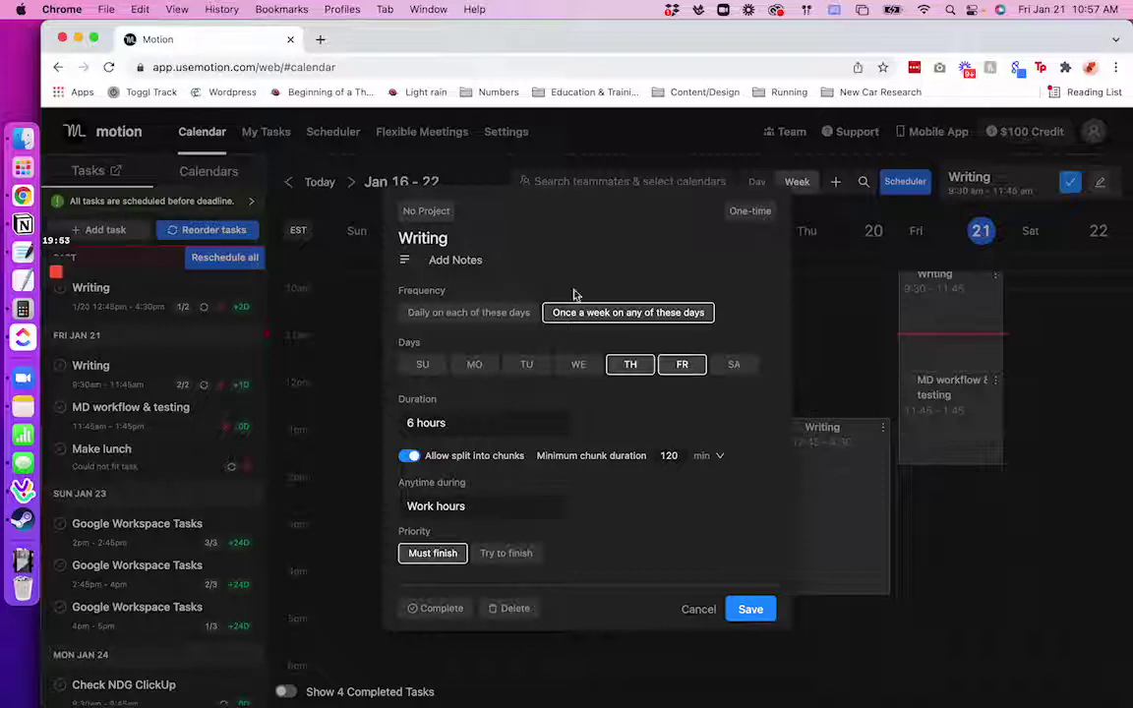
{"action": "left_click", "coordinate": [699, 612]}
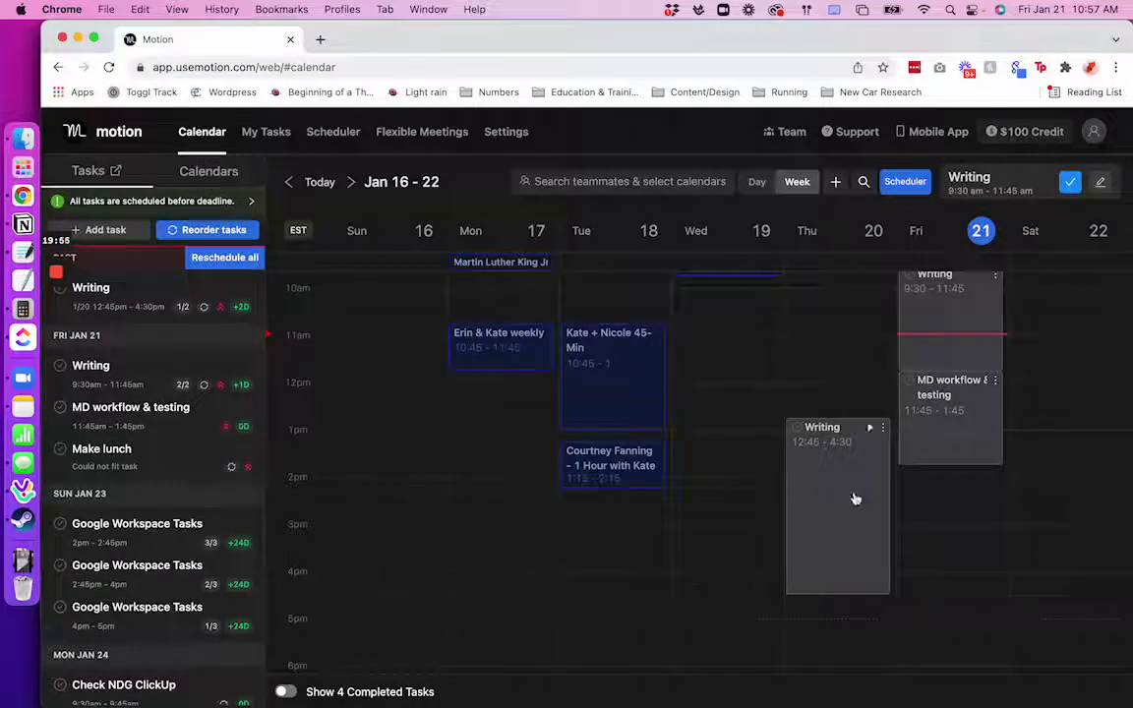
Show the calendar week of Jan 23 - 29 and look through its scheduled blocks and the task list.
{"action": "left_click", "coordinate": [354, 182]}
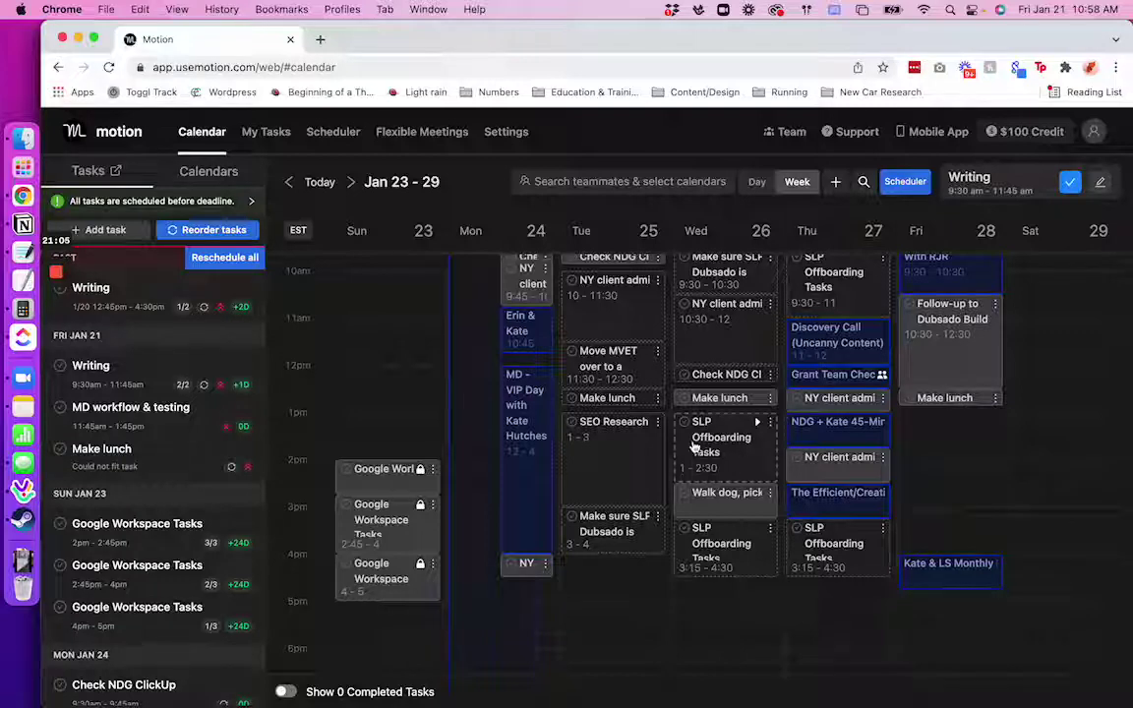
{"action": "scroll", "coordinate": [698, 441], "scroll_direction": "up", "scroll_amount": 1}
{"action": "scroll", "coordinate": [698, 440], "scroll_direction": "up", "scroll_amount": 3}
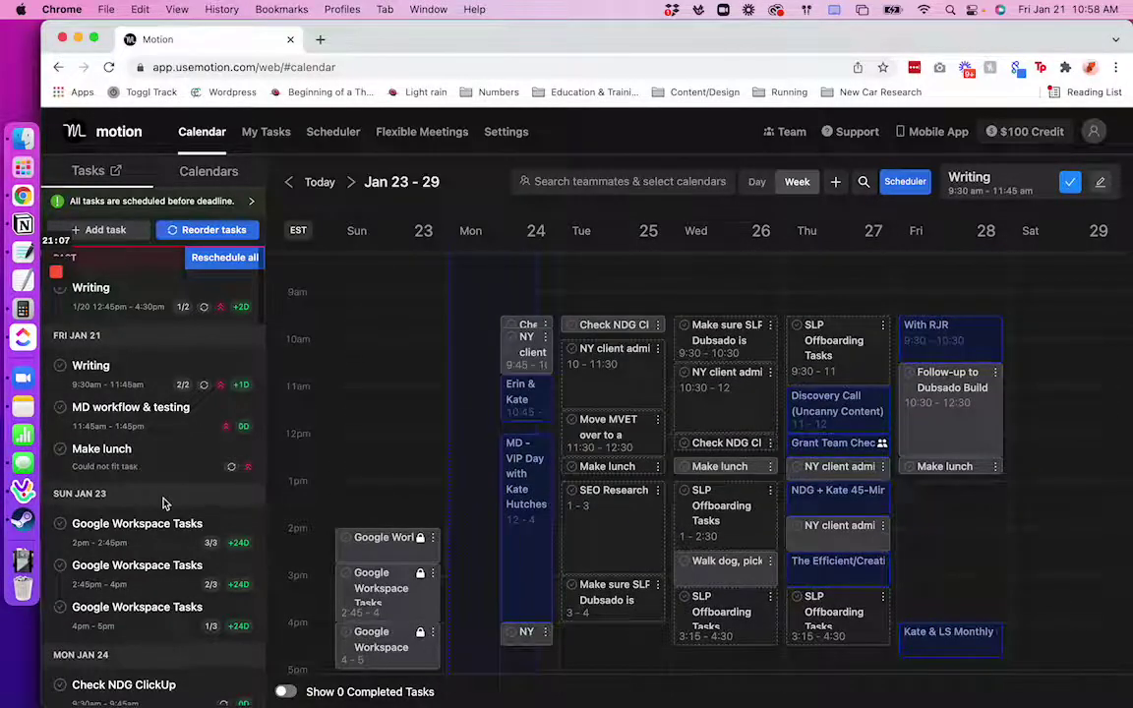
{"action": "scroll", "coordinate": [167, 529], "scroll_direction": "down", "scroll_amount": 5}
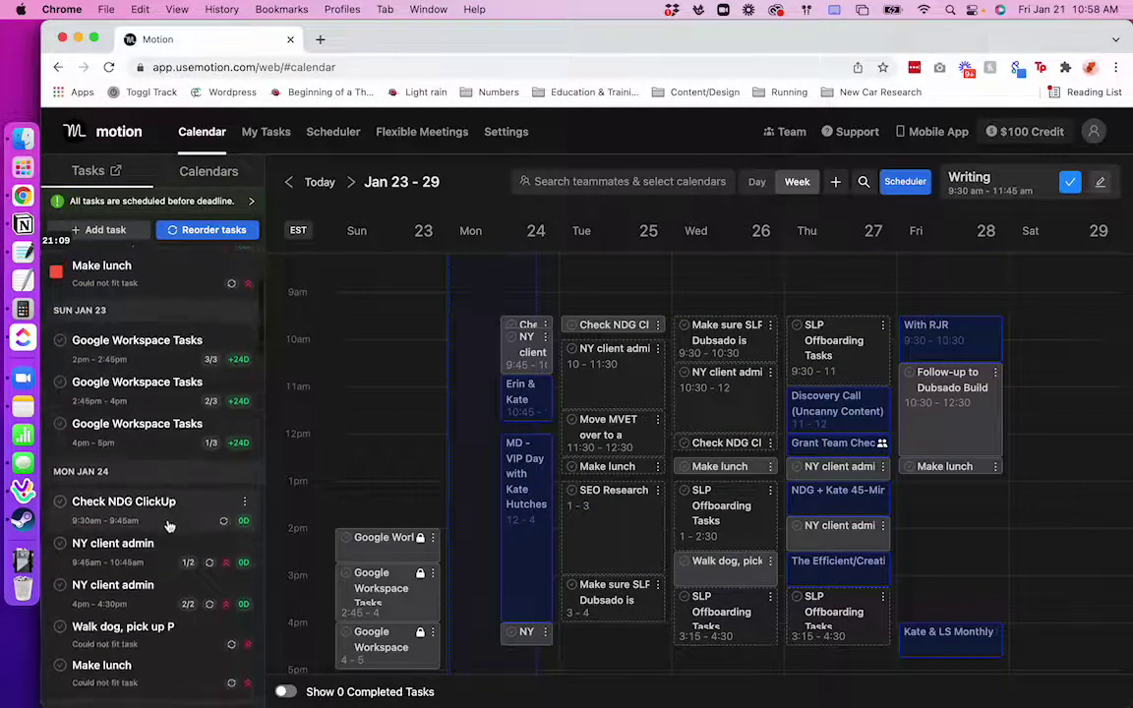
{"action": "scroll", "coordinate": [168, 528], "scroll_direction": "up", "scroll_amount": 5}
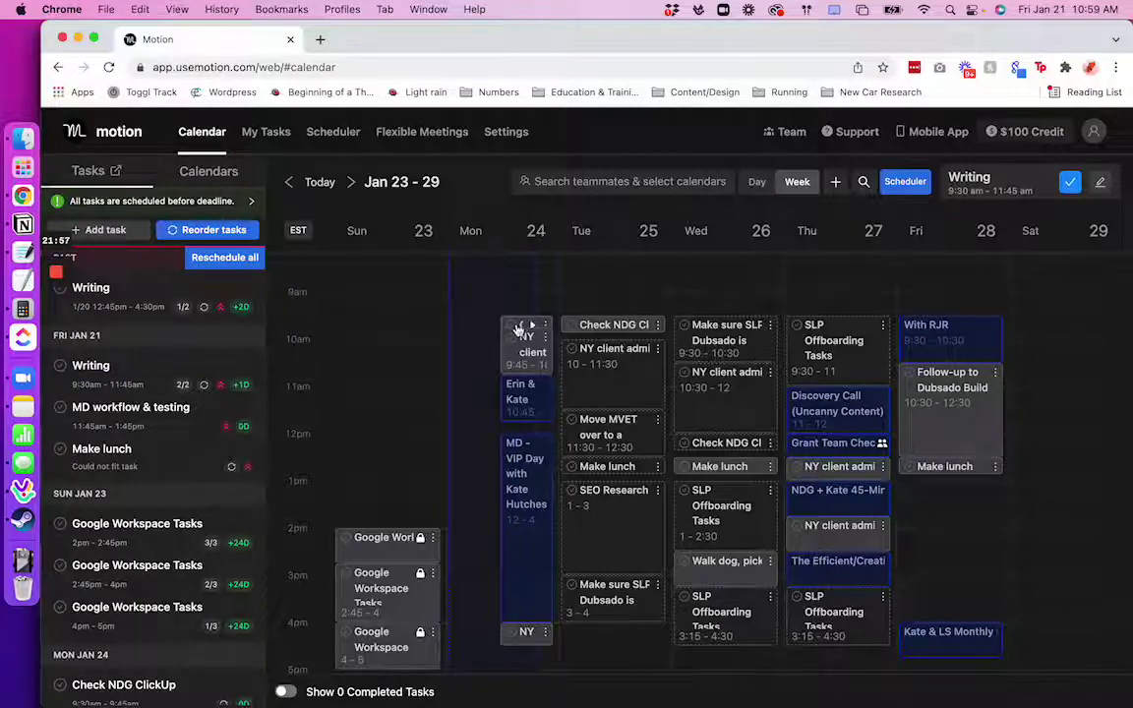
Mark only the Jan 20 chunk of the "Writing" task complete, and return to the week of Jan 23 - 29.
{"action": "left_click", "coordinate": [290, 183]}
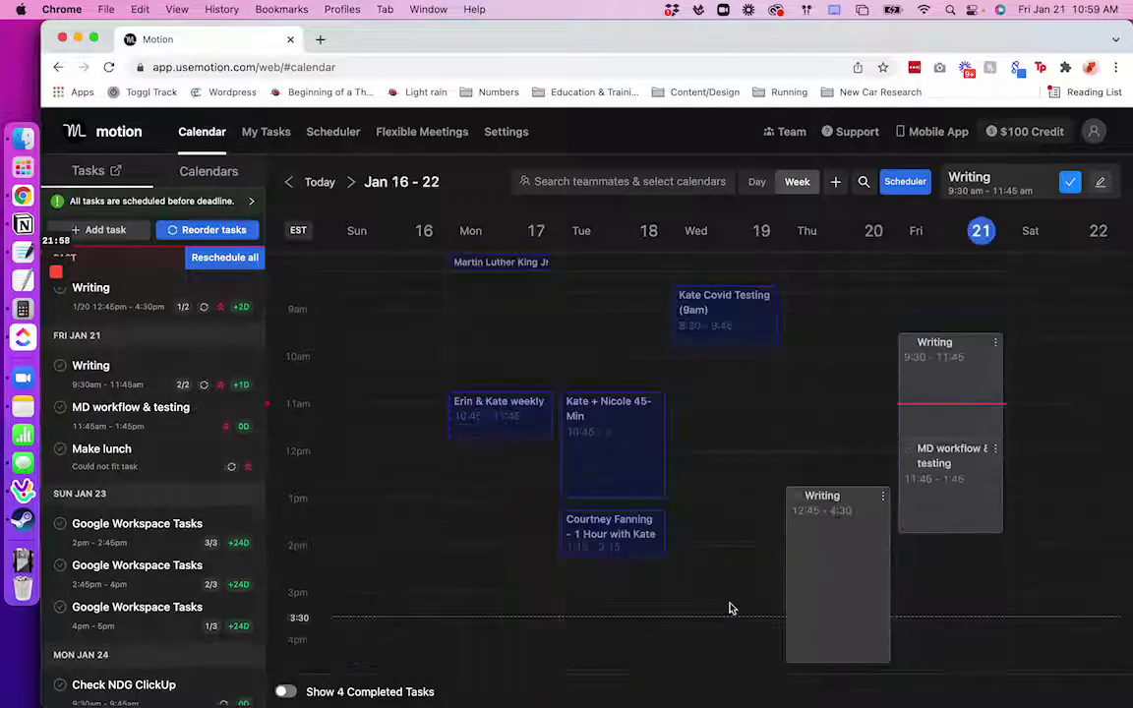
{"action": "left_click", "coordinate": [799, 498]}
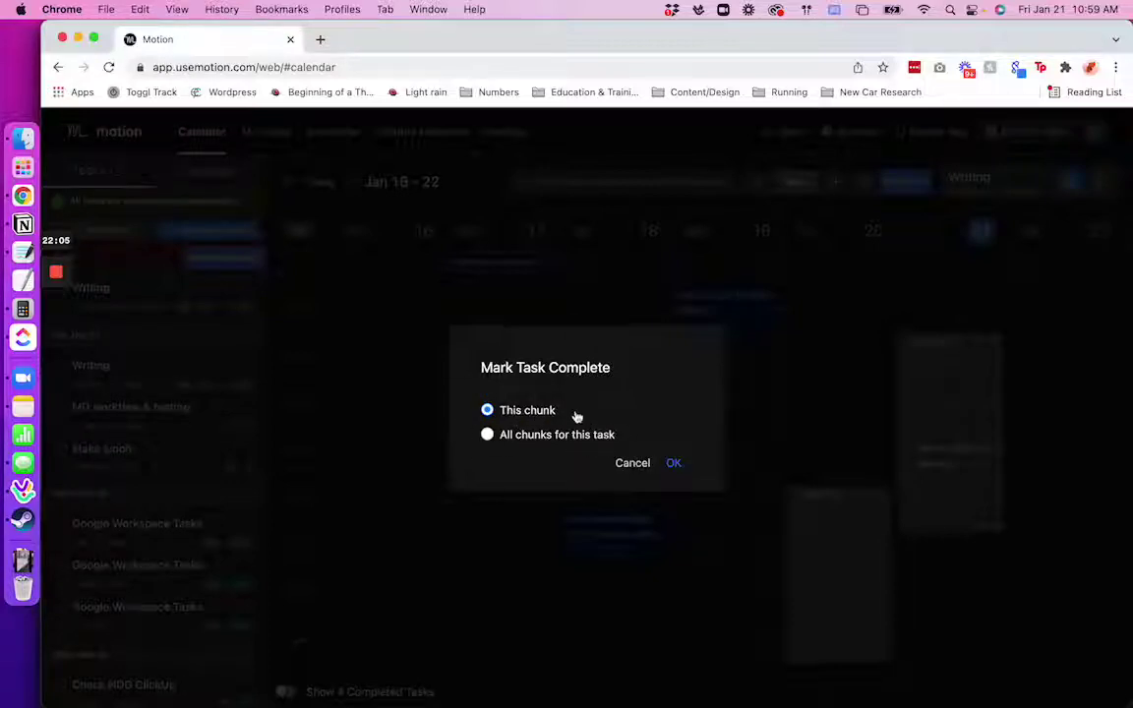
{"action": "left_click", "coordinate": [671, 468]}
{"action": "left_click", "coordinate": [671, 464]}
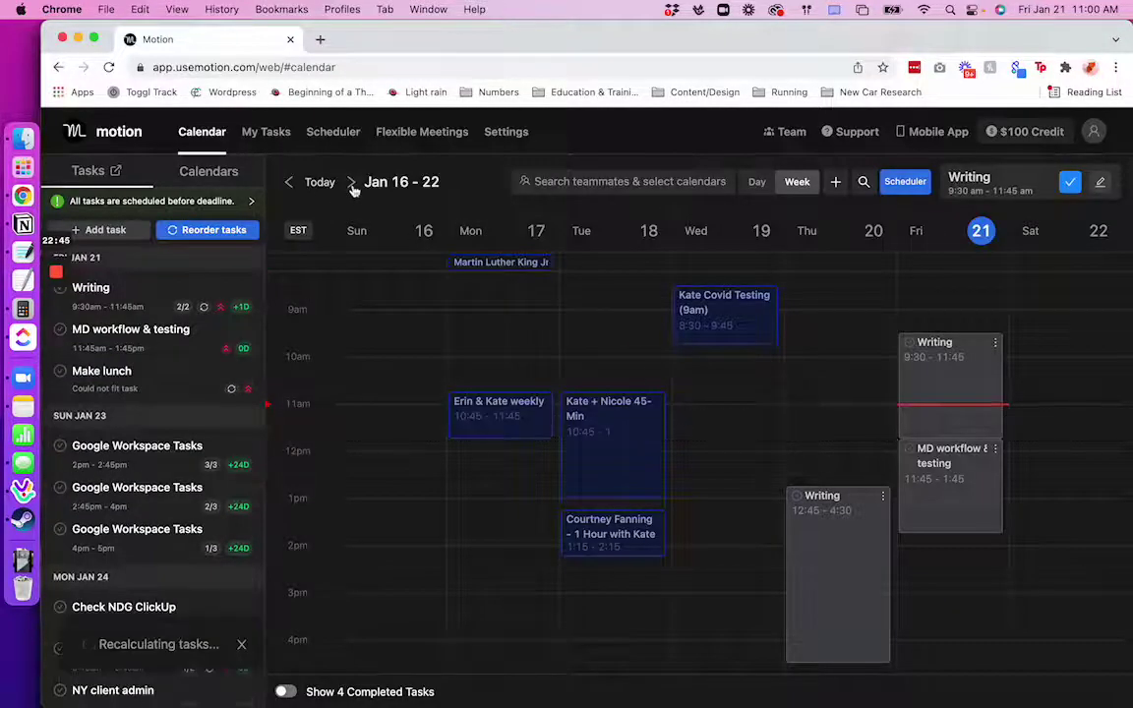
{"action": "left_click", "coordinate": [352, 183]}
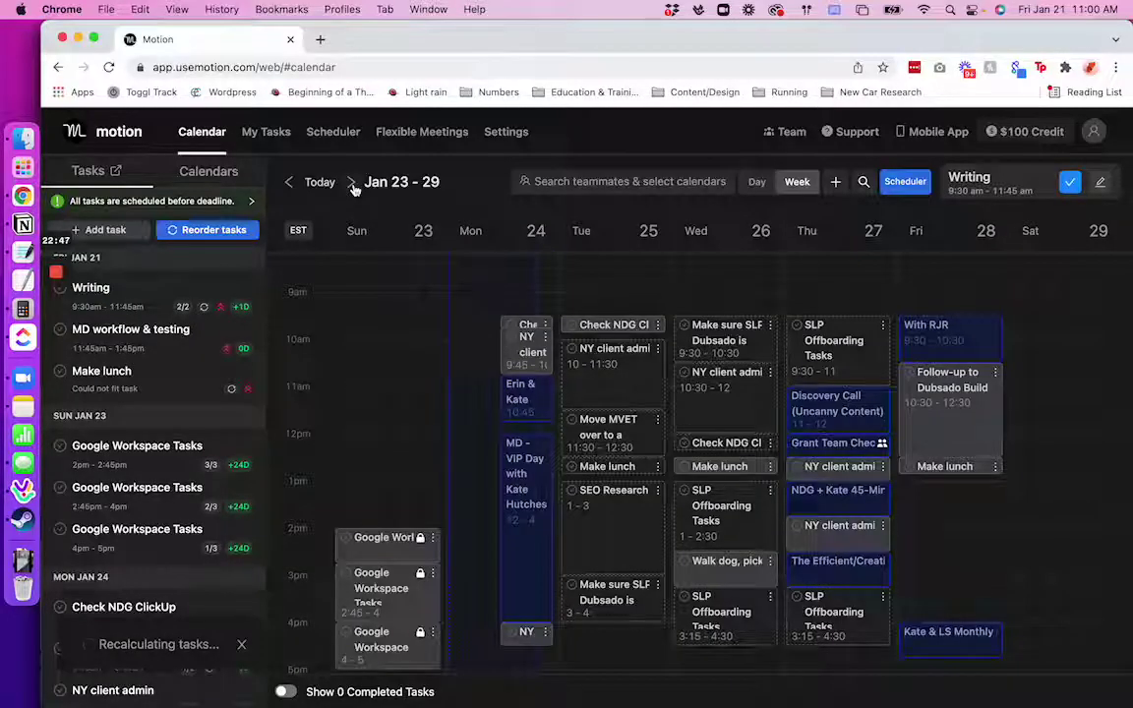